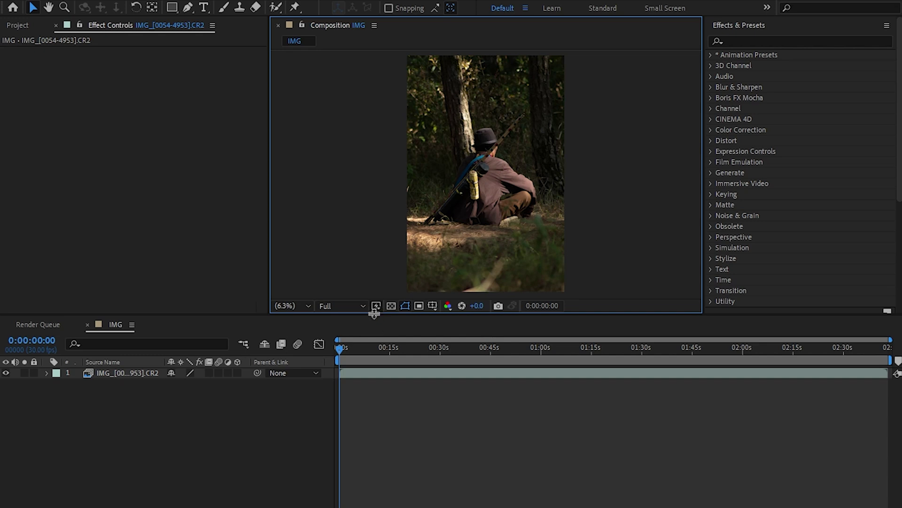
# Apply the Curves effect to the photo and shape the RGB curve, lifting the black point slightly while lowering shadows and midtones.
pyautogui.moveTo(374, 314); pyautogui.dragTo(374, 420)
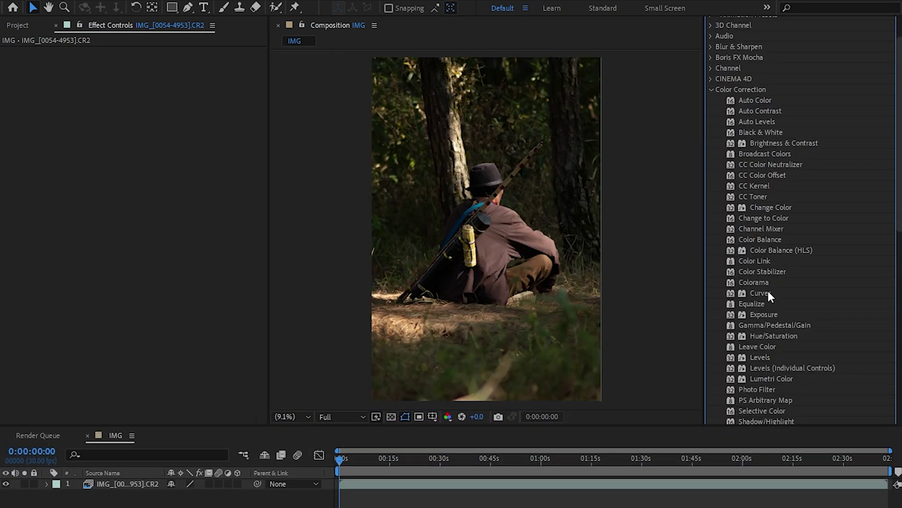
pyautogui.moveTo(768, 292); pyautogui.dragTo(475, 228)
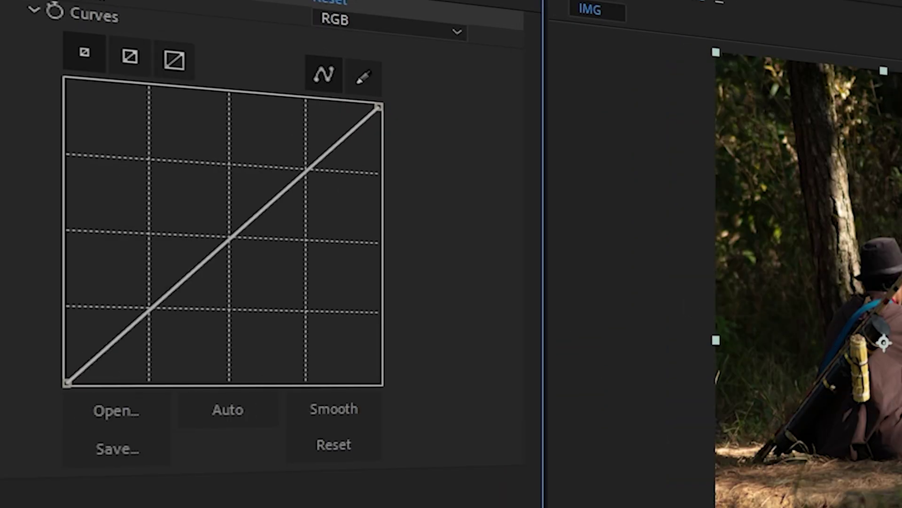
pyautogui.moveTo(66, 383); pyautogui.dragTo(61, 376)
pyautogui.moveTo(150, 307); pyautogui.dragTo(154, 315)
pyautogui.moveTo(226, 250); pyautogui.dragTo(230, 245)
pyautogui.moveTo(306, 172)
pyautogui.mouseDown()
pyautogui.moveTo(294, 154)
pyautogui.moveTo(303, 174)
pyautogui.mouseUp()
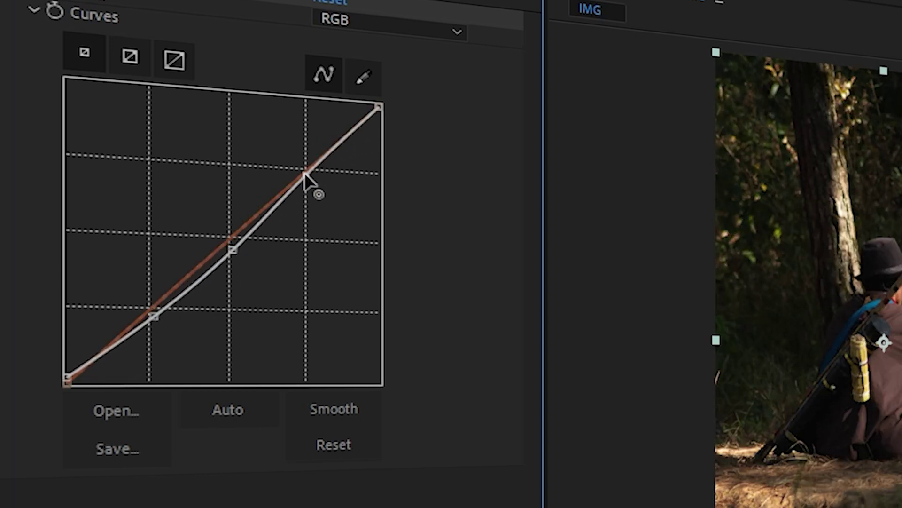
pyautogui.click(34, 9)
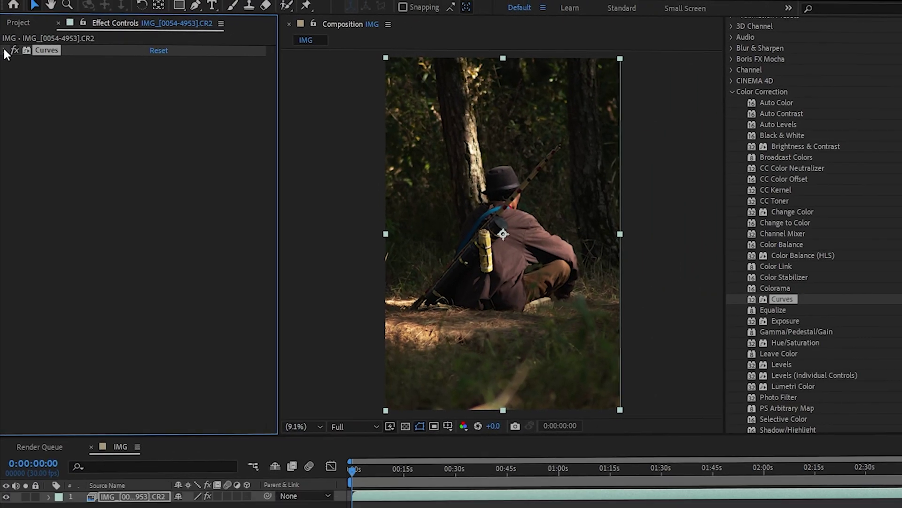
# Apply the Sharpen effect to the photo layer.
pyautogui.click(712, 90)
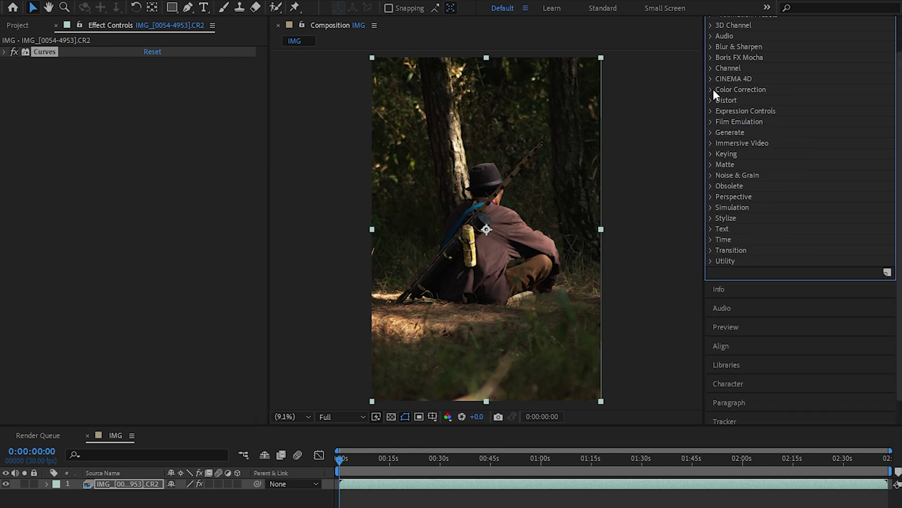
pyautogui.click(711, 47)
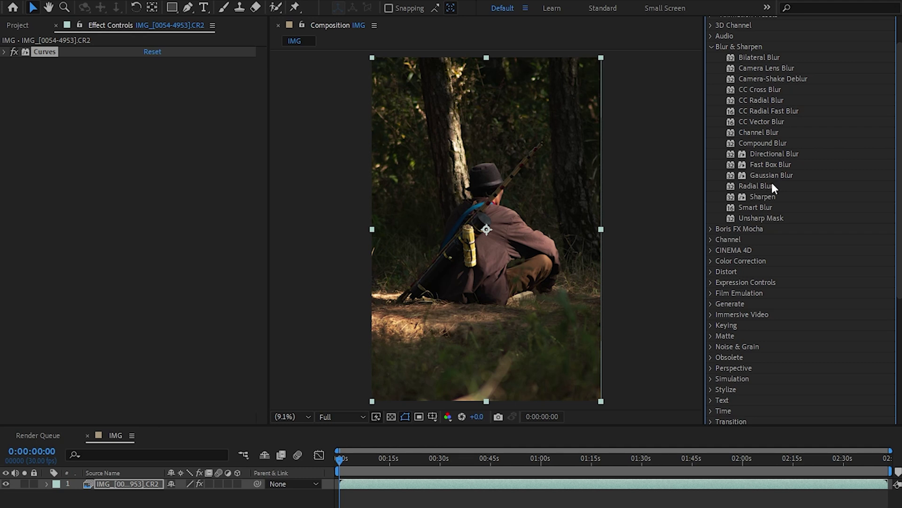
pyautogui.moveTo(761, 196); pyautogui.dragTo(558, 207)
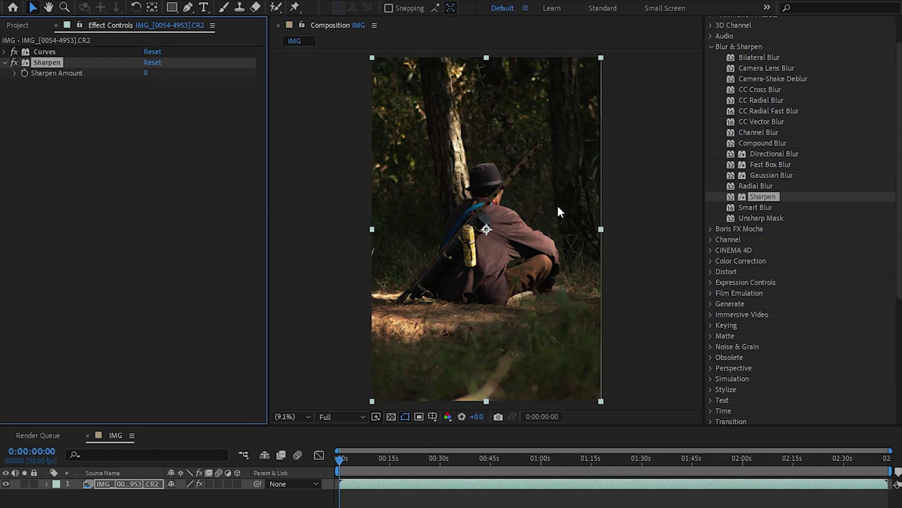
# Draw a closed Pen tool mask around the seated man, his hat and the long pole.
pyautogui.scroll(2, 458, 155)
pyautogui.press('g')
pyautogui.click(459, 123)
pyautogui.click(460, 150)
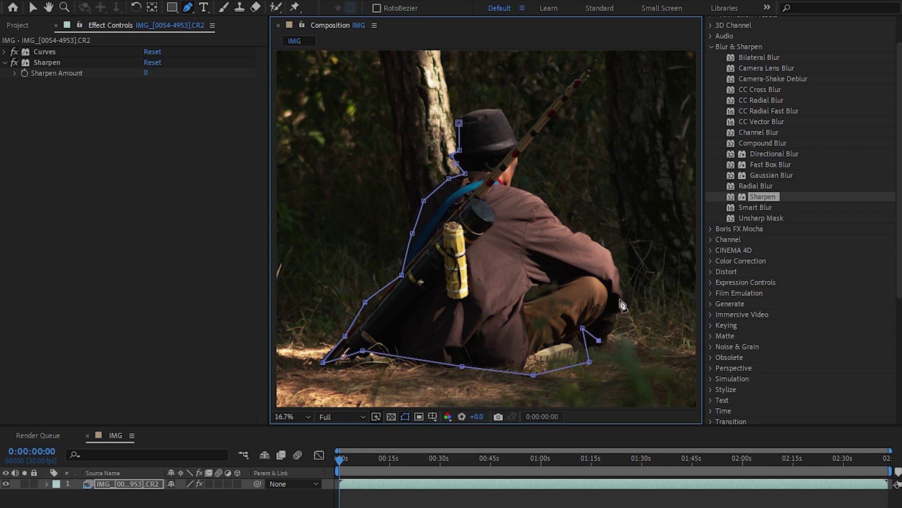
pyautogui.click(499, 110)
pyautogui.click(479, 110)
pyautogui.click(459, 123)
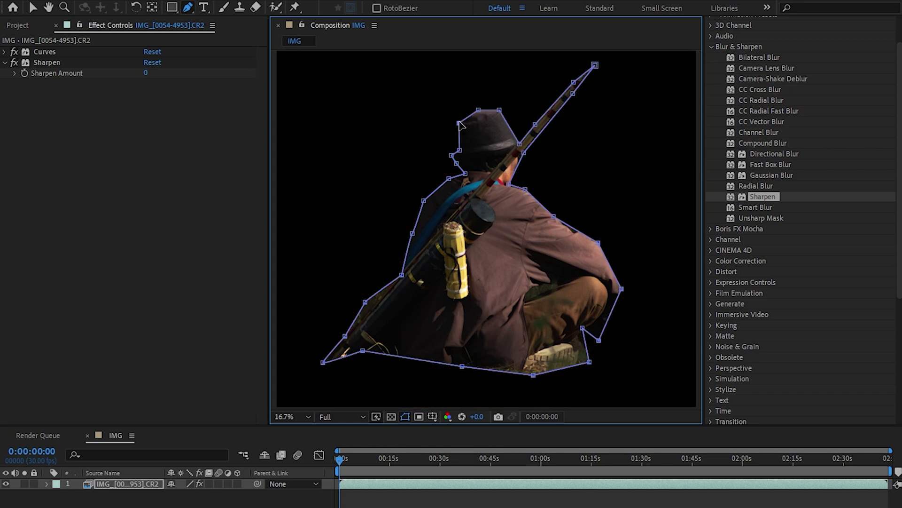
pyautogui.click(295, 415)
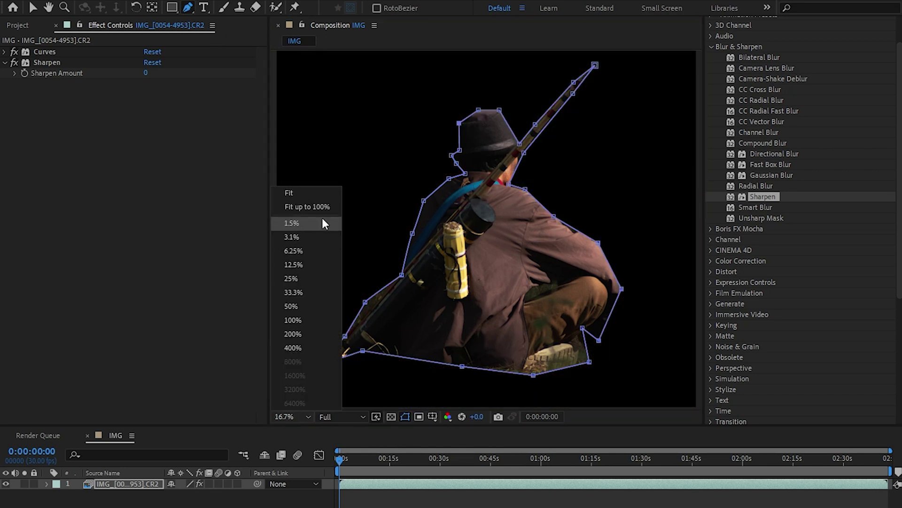
pyautogui.click(303, 200)
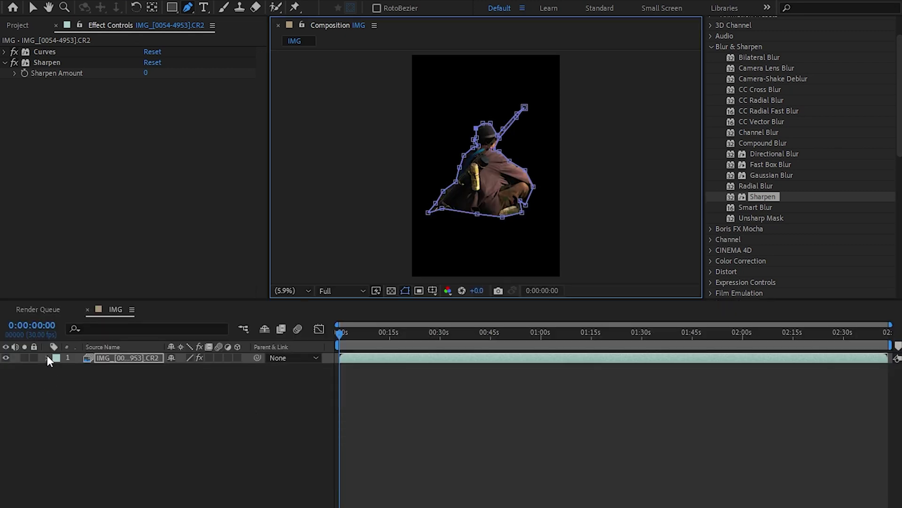
# Add Mask 1 as a mask reference in the Sharpen effect's compositing options.
pyautogui.click(46, 357)
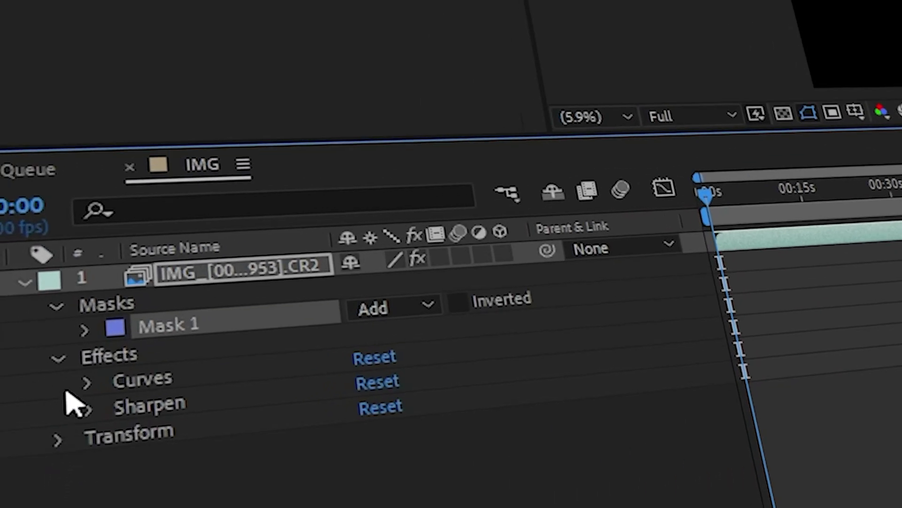
pyautogui.click(88, 410)
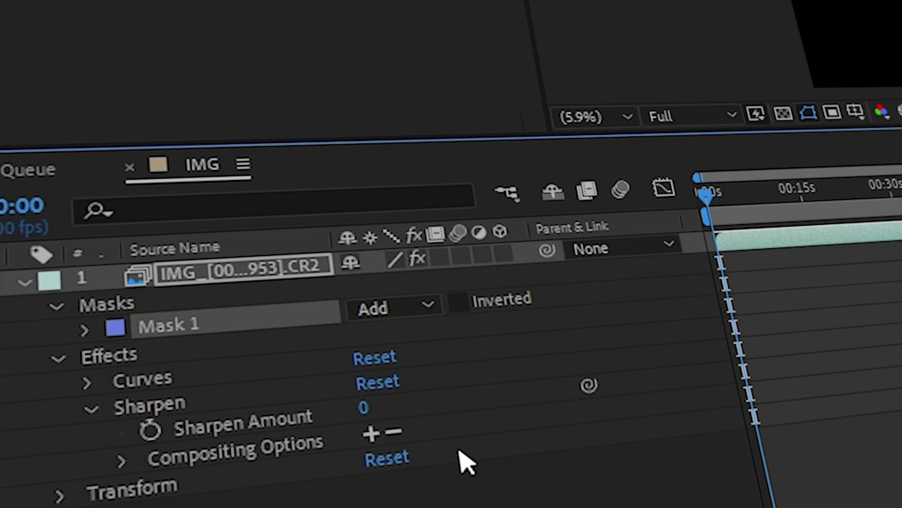
pyautogui.click(371, 433)
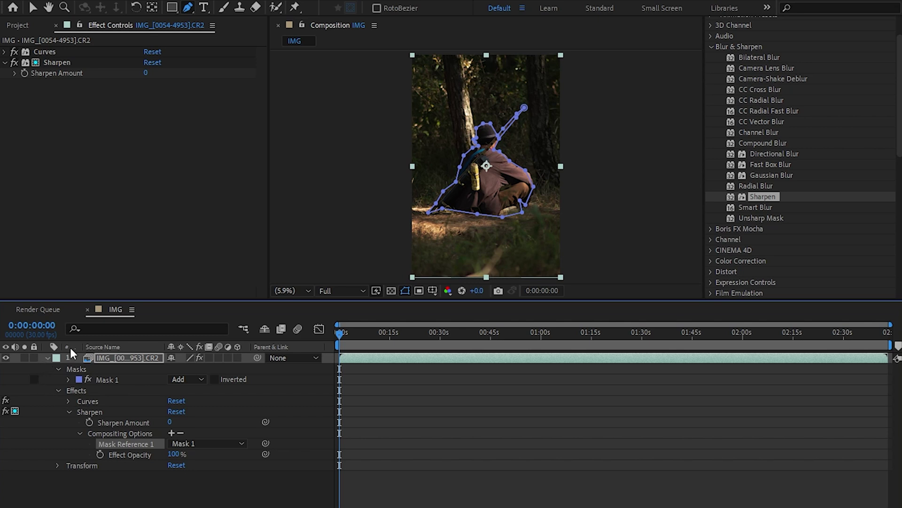
pyautogui.click(48, 358)
# Increase the Sharpen Amount for the masked man, and return to the Selection tool.
pyautogui.moveTo(523, 302); pyautogui.dragTo(523, 442)
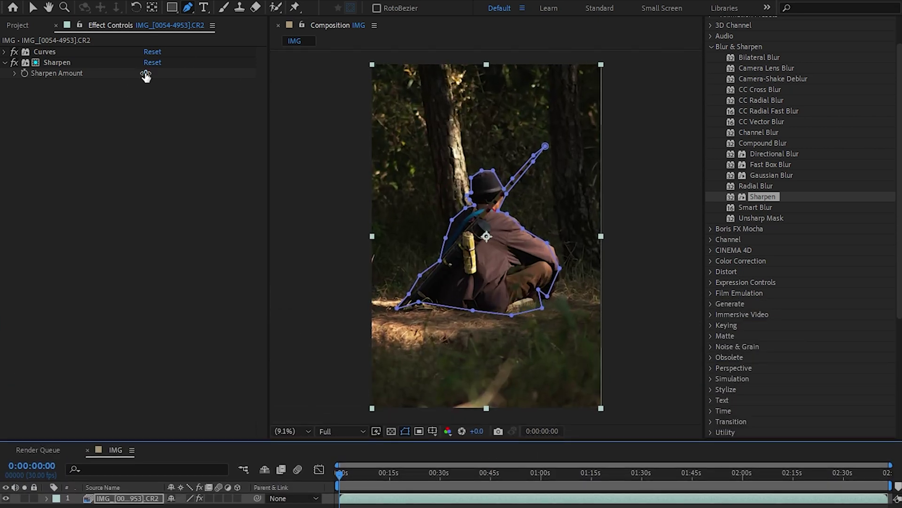
pyautogui.moveTo(146, 74); pyautogui.dragTo(155, 75)
pyautogui.click(4, 62)
pyautogui.click(32, 7)
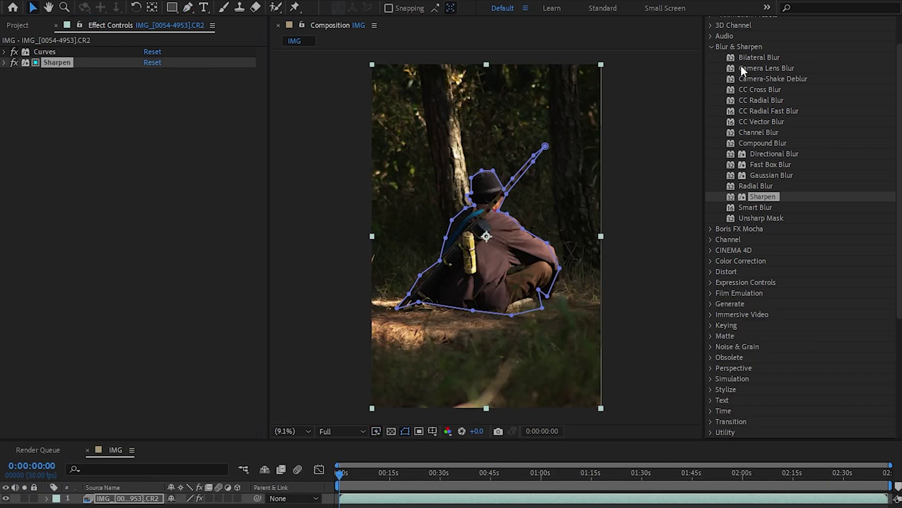
pyautogui.click(712, 46)
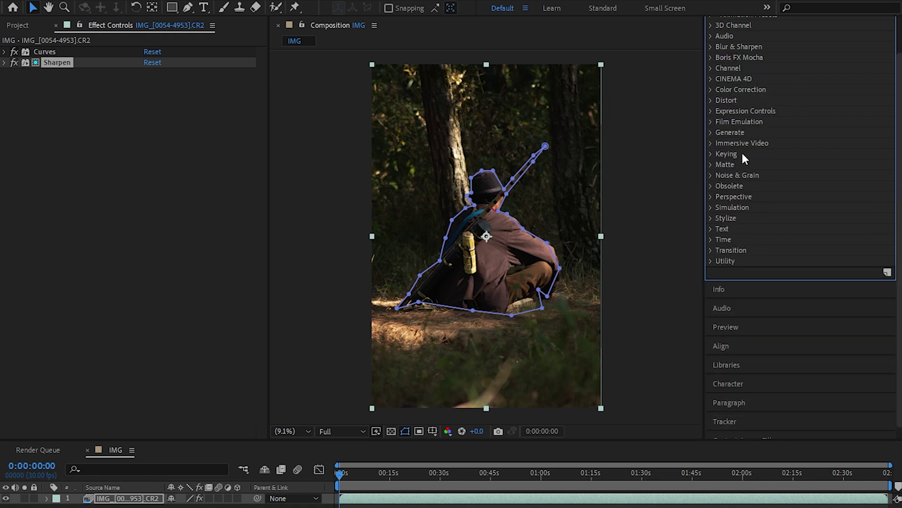
# Apply the Lumetri Color effect and set its basic correction to Exposure -0.7 and Highlights 5.0.
pyautogui.press('F2')
pyautogui.click(711, 89)
pyautogui.moveTo(771, 294); pyautogui.dragTo(534, 198)
pyautogui.moveTo(152, 169); pyautogui.dragTo(148, 168)
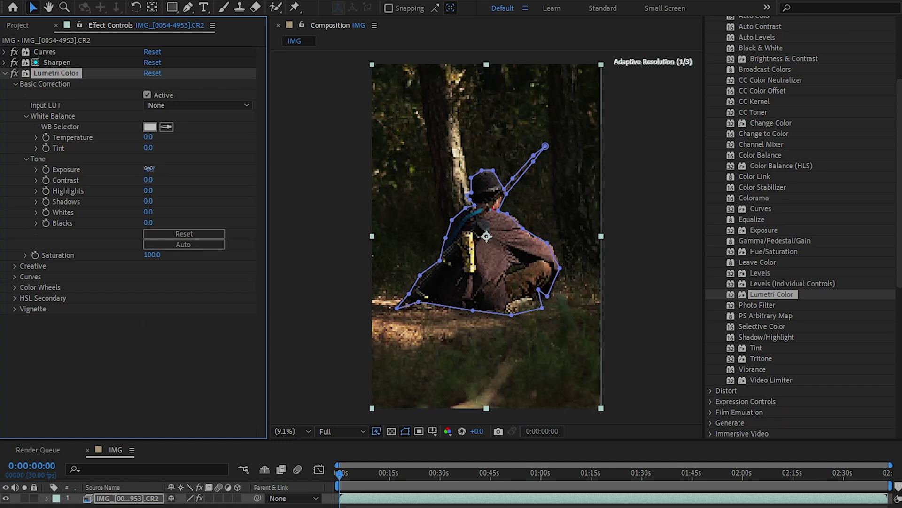
pyautogui.click(15, 83)
# Set Faded Film to 13.0 in Lumetri Color's Creative adjustments.
pyautogui.click(14, 94)
pyautogui.click(295, 211)
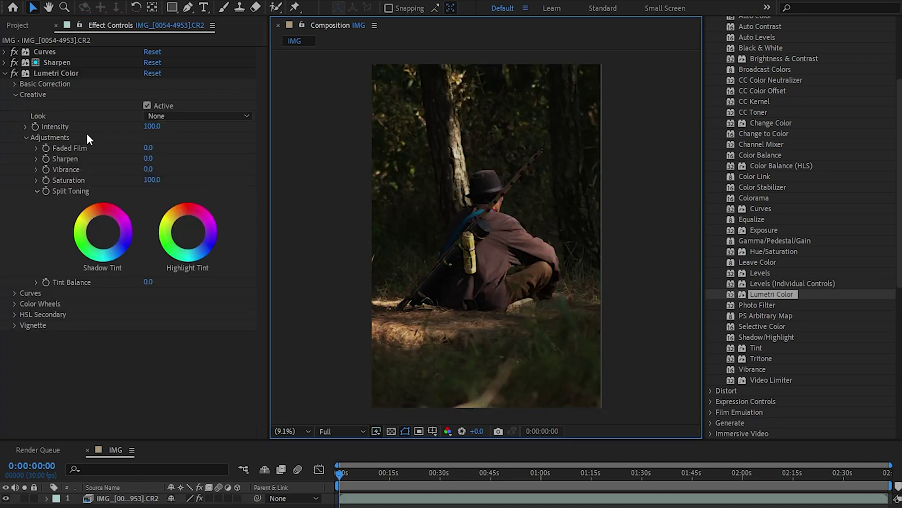
pyautogui.moveTo(147, 147)
pyautogui.mouseDown()
pyautogui.moveTo(173, 147)
pyautogui.moveTo(154, 147)
pyautogui.mouseUp()
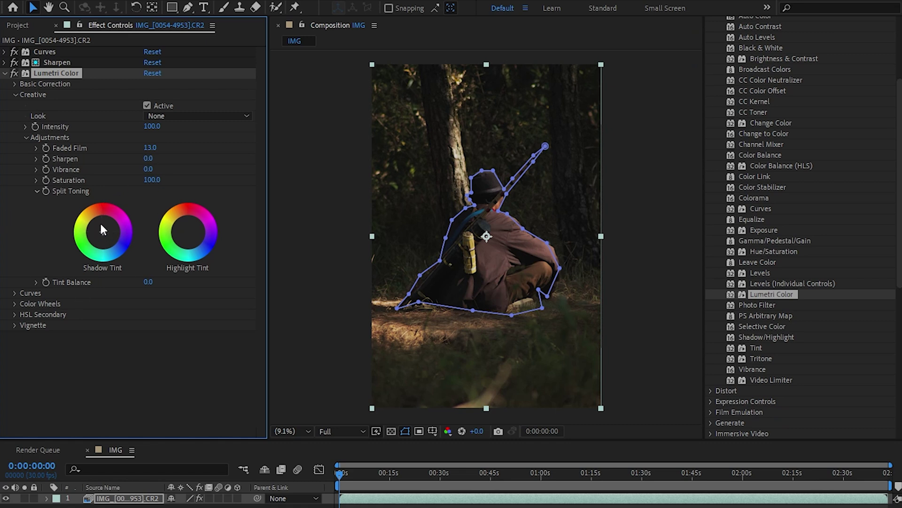
# Set Lumetri Color's HSL Secondary key to a dark olive green sampled from the photo.
pyautogui.click(16, 314)
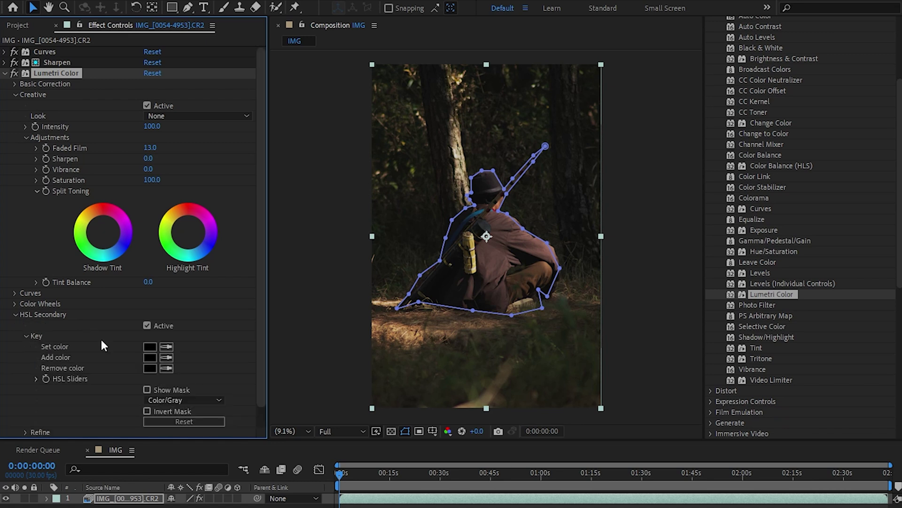
pyautogui.scroll(-1, 101, 340)
pyautogui.click(166, 325)
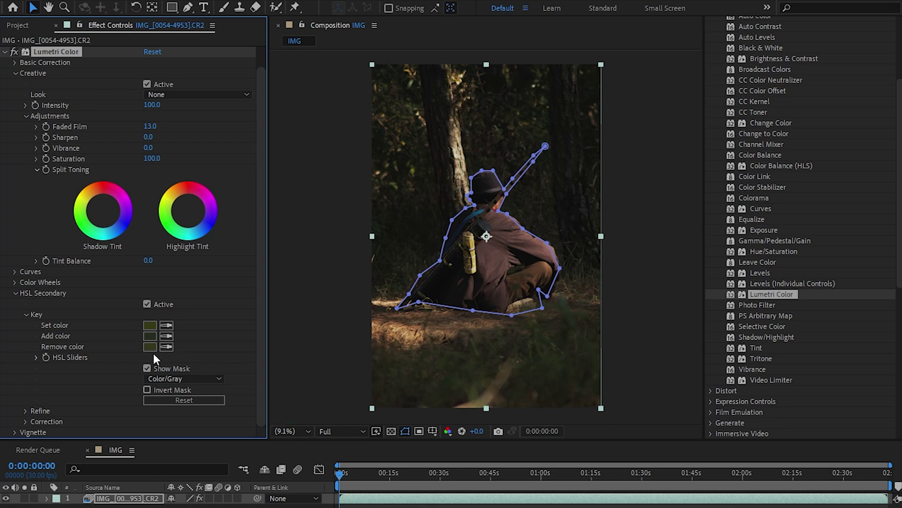
# Show the HSL Secondary key mask and smooth it by raising a Refine value.
pyautogui.click(147, 368)
pyautogui.click(147, 368)
pyautogui.scroll(-1, 100, 396)
pyautogui.click(58, 388)
pyautogui.moveTo(148, 400); pyautogui.dragTo(176, 408)
pyautogui.click(27, 389)
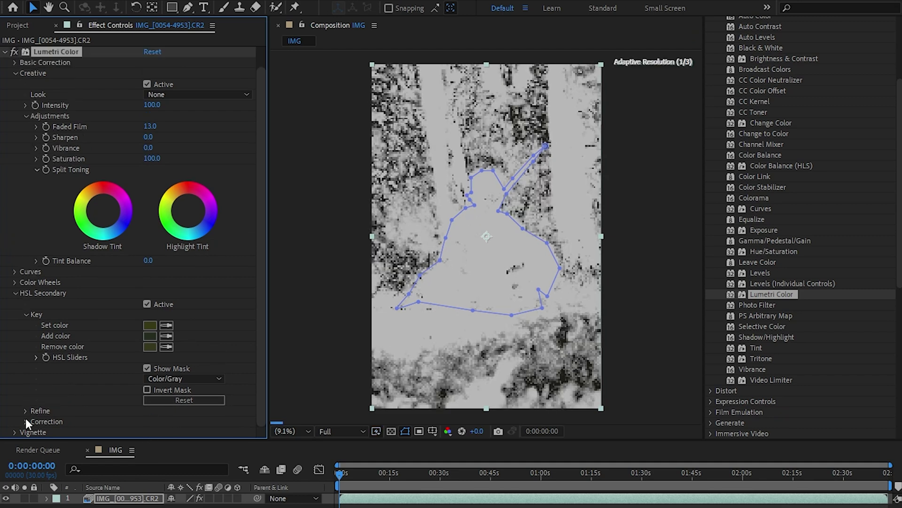
# Hide the key mask, then raise the tint and lower the saturation in the HSL Secondary correction.
pyautogui.click(26, 421)
pyautogui.scroll(-3, 62, 394)
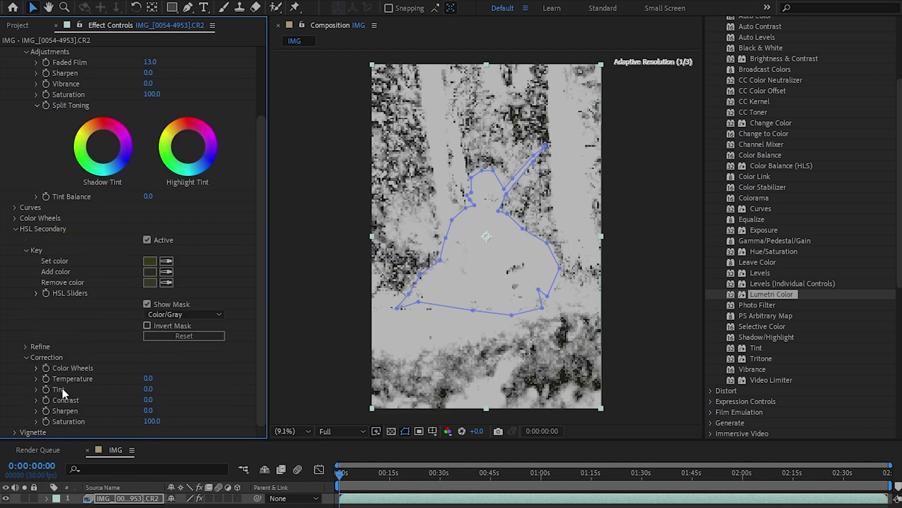
pyautogui.click(147, 305)
pyautogui.moveTo(147, 391); pyautogui.dragTo(152, 389)
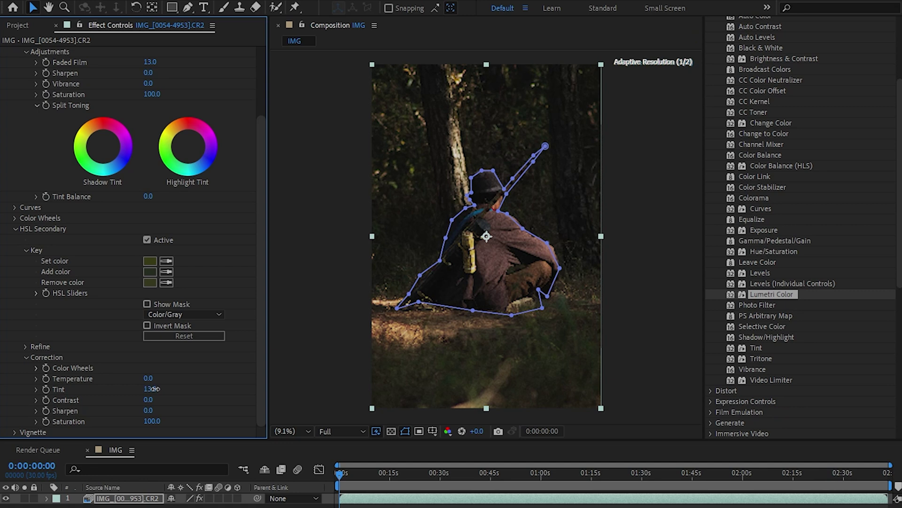
pyautogui.moveTo(151, 421); pyautogui.dragTo(141, 421)
pyautogui.click(26, 357)
pyautogui.click(15, 287)
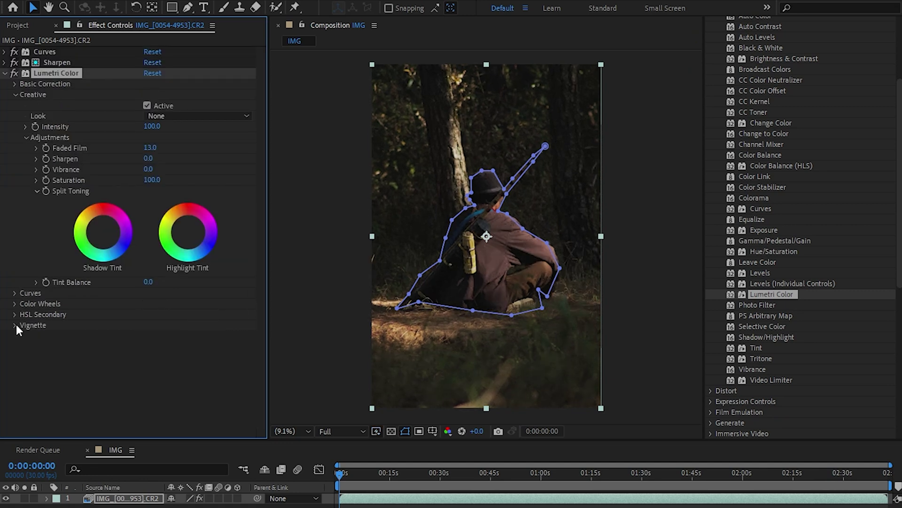
# Add a Lumetri Color vignette with Amount -0.3 and Midpoint 0.0.
pyautogui.click(15, 325)
pyautogui.moveTo(148, 346); pyautogui.dragTo(135, 348)
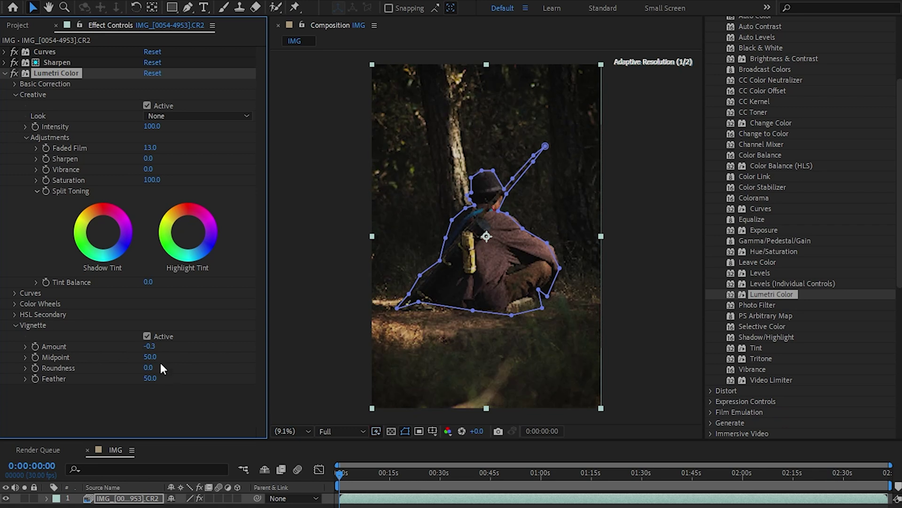
pyautogui.moveTo(159, 357); pyautogui.dragTo(146, 370)
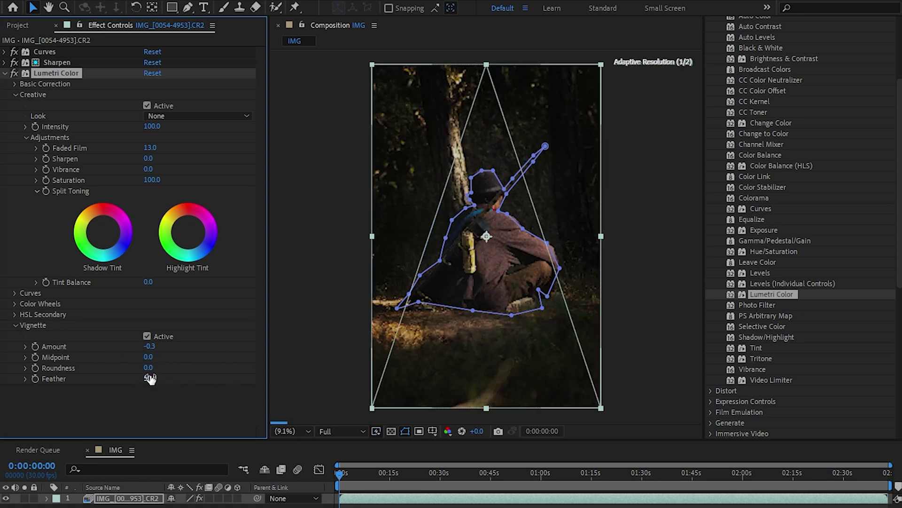
pyautogui.click(325, 372)
pyautogui.click(5, 74)
# Switch the Lumetri Color and Sharpen effects off and on to compare the photo with and without them.
pyautogui.click(14, 73)
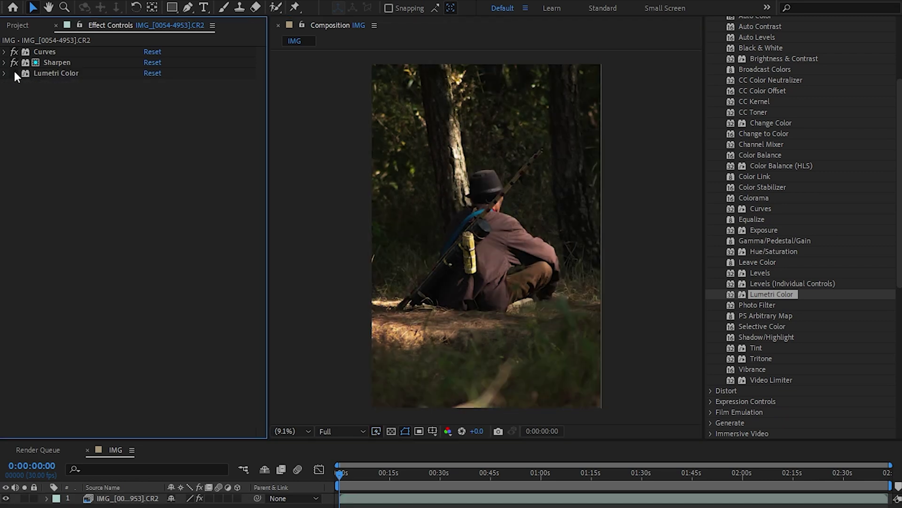
pyautogui.click(14, 73)
pyautogui.click(14, 74)
pyautogui.click(14, 73)
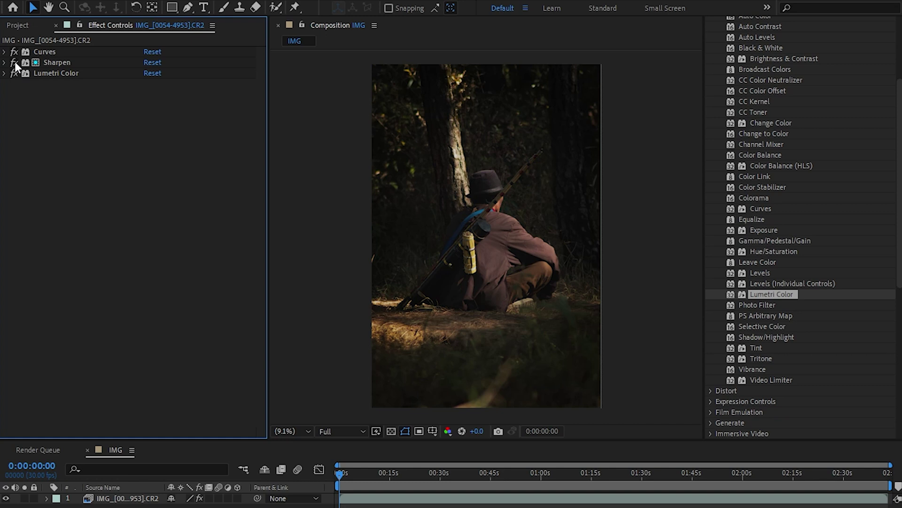
pyautogui.click(14, 63)
# Apply the Add Grain effect to the photo and lower its Intensity.
pyautogui.click(710, 215)
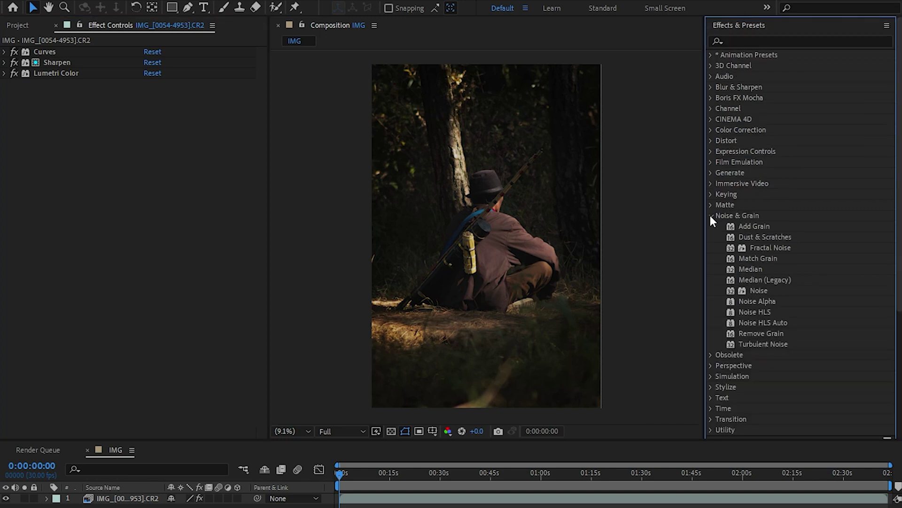
pyautogui.moveTo(755, 226); pyautogui.dragTo(401, 177)
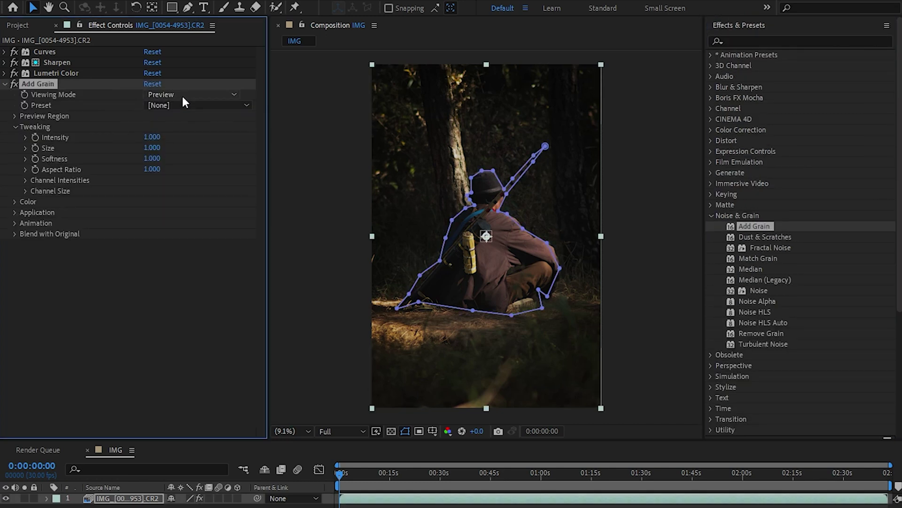
pyautogui.click(182, 96)
pyautogui.click(183, 97)
pyautogui.click(104, 345)
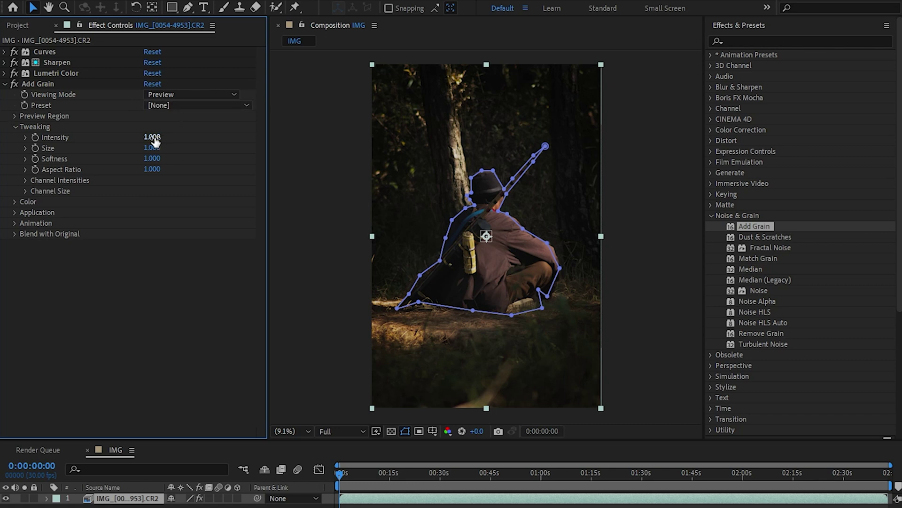
pyautogui.moveTo(155, 141); pyautogui.dragTo(141, 141)
pyautogui.press('/')
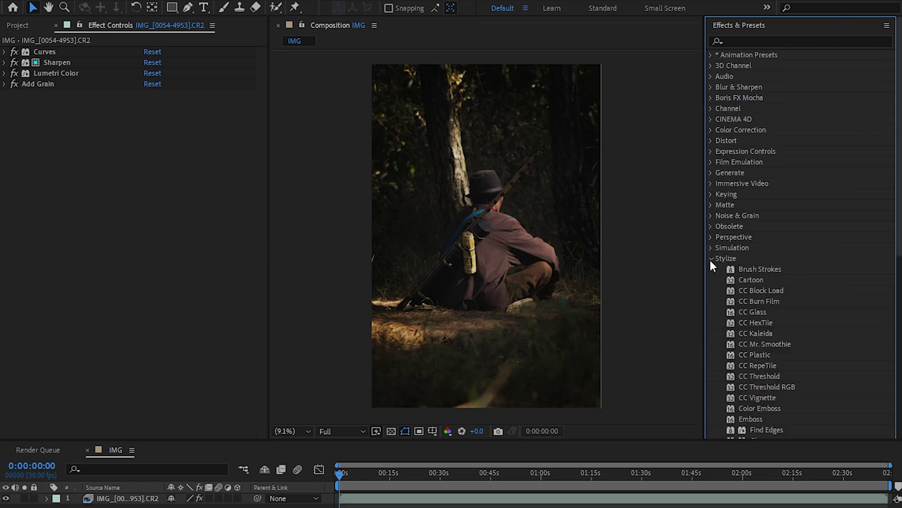
# Apply the Glow effect to the photo with Glow Threshold 76.1% and Glow Radius 115, and compare it off and on.
pyautogui.scroll(-4, 717, 258)
pyautogui.click(760, 356)
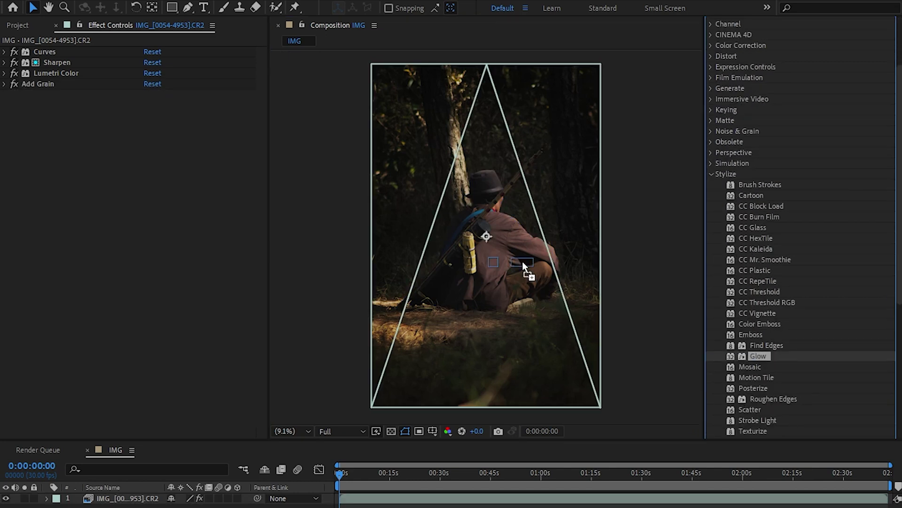
pyautogui.moveTo(523, 265); pyautogui.dragTo(526, 270)
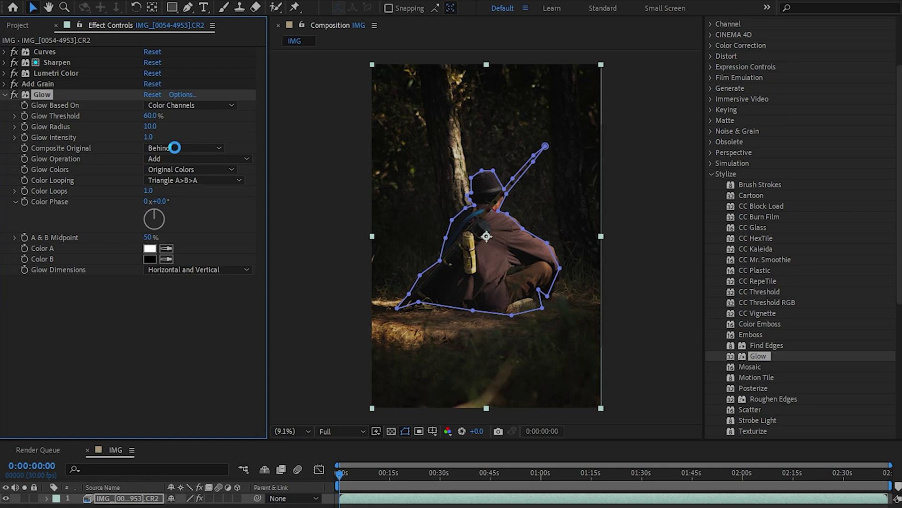
pyautogui.moveTo(149, 115)
pyautogui.mouseDown()
pyautogui.moveTo(175, 116)
pyautogui.moveTo(162, 128)
pyautogui.mouseUp()
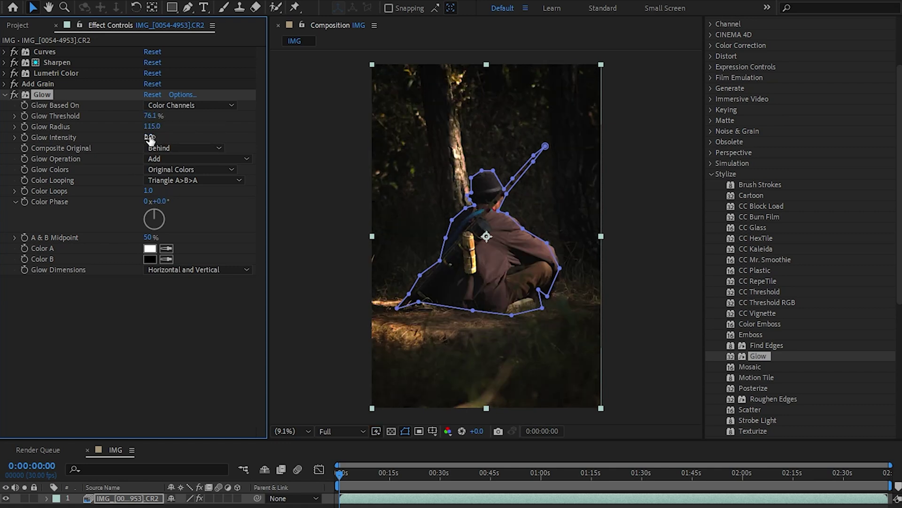
pyautogui.click(13, 94)
pyautogui.click(13, 94)
# Set the Glow Colors to A & B Colors and make Color B a light orange.
pyautogui.click(183, 170)
pyautogui.click(171, 191)
pyautogui.click(151, 258)
pyautogui.click(301, 173)
pyautogui.click(576, 175)
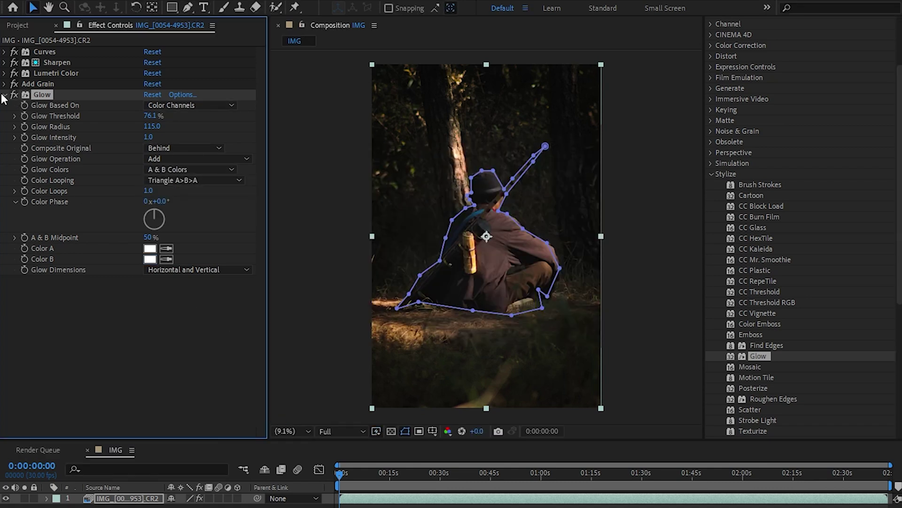
pyautogui.click(149, 259)
pyautogui.moveTo(476, 329); pyautogui.dragTo(478, 316)
pyautogui.click(407, 180)
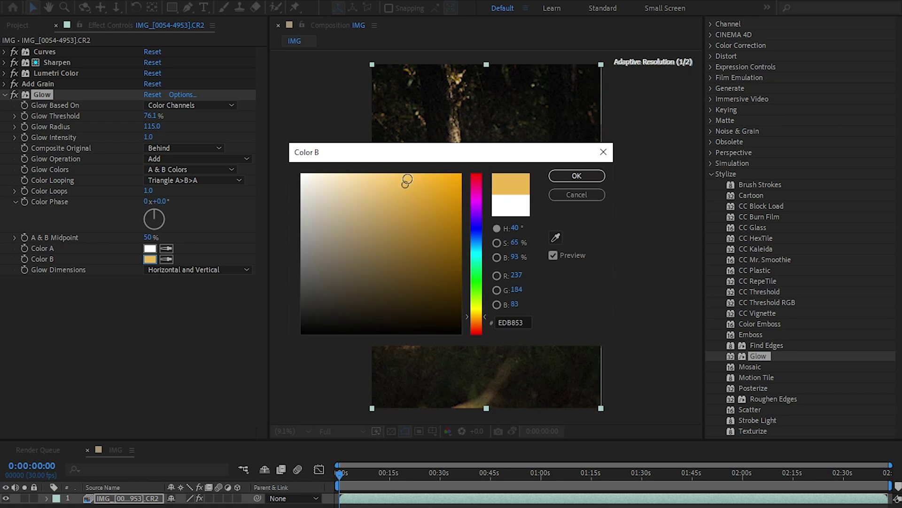
pyautogui.press('Return')
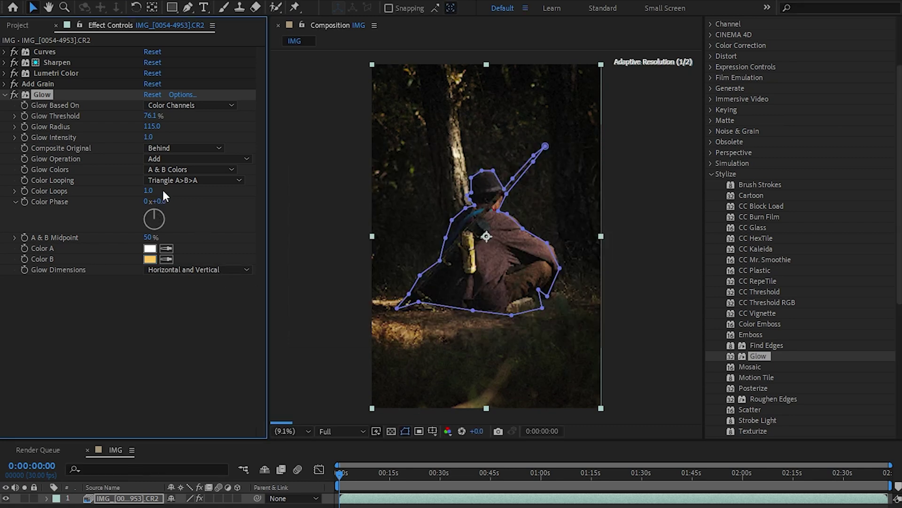
# Adjust the Glow Intensity, then collapse the Glow settings and deselect the photo layer.
pyautogui.moveTo(151, 137); pyautogui.dragTo(185, 304)
pyautogui.click(5, 95)
pyautogui.click(326, 253)
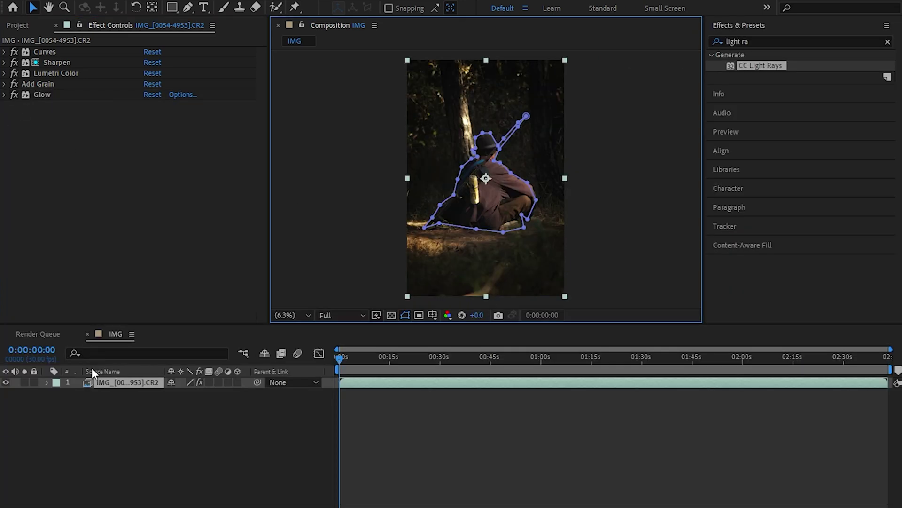
# Queue the current frame of the IMG composition for export as a still file and choose its output format.
pyautogui.click(76, 393)
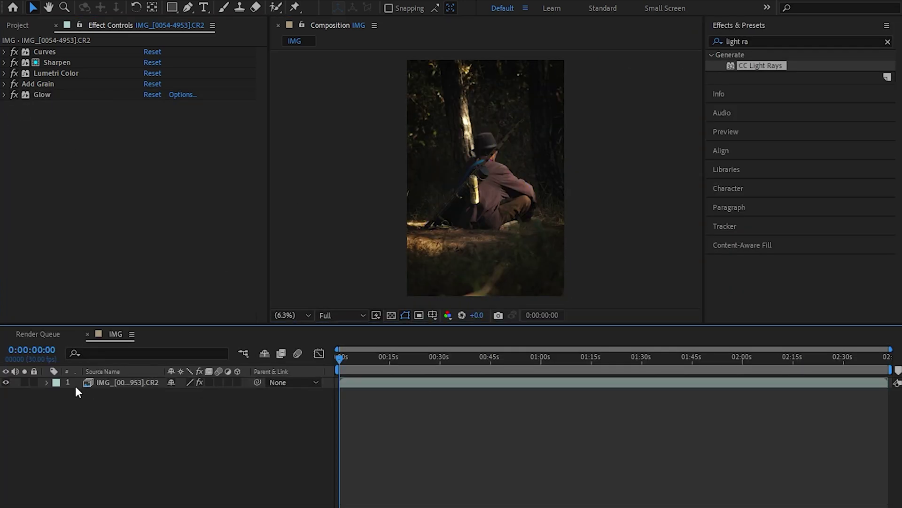
pyautogui.click(104, 380)
pyautogui.click(57, 1)
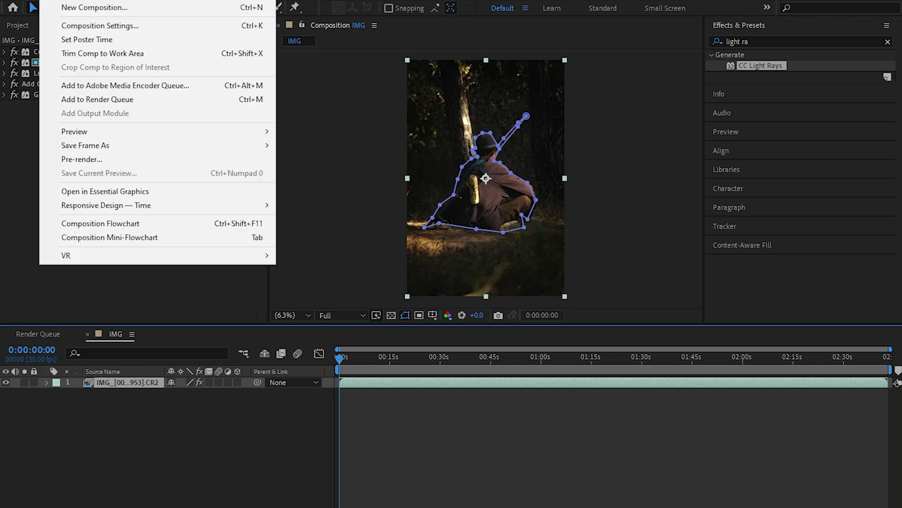
pyautogui.moveTo(150, 145)
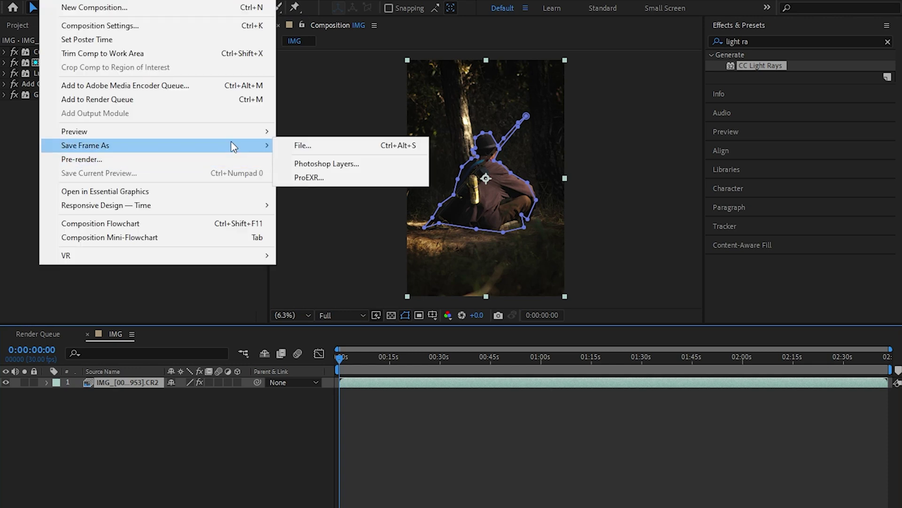
pyautogui.click(303, 145)
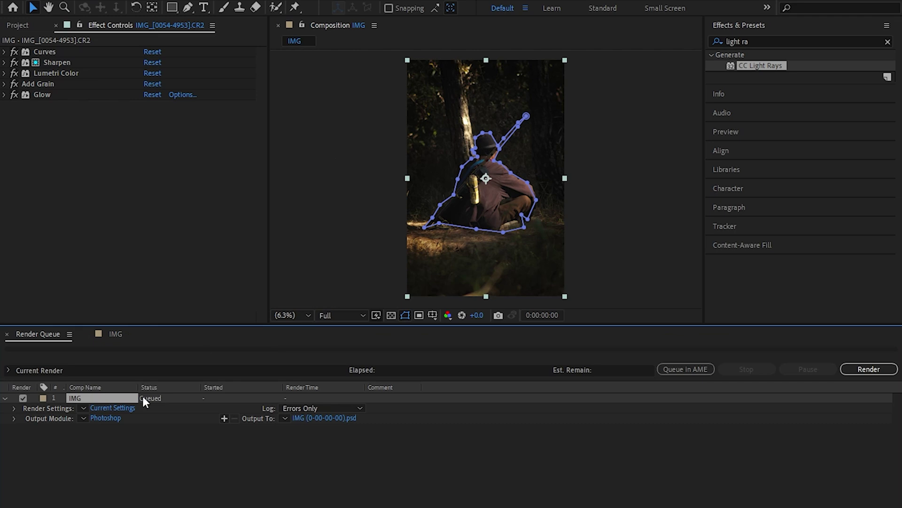
pyautogui.click(99, 418)
pyautogui.click(422, 96)
pyautogui.click(395, 164)
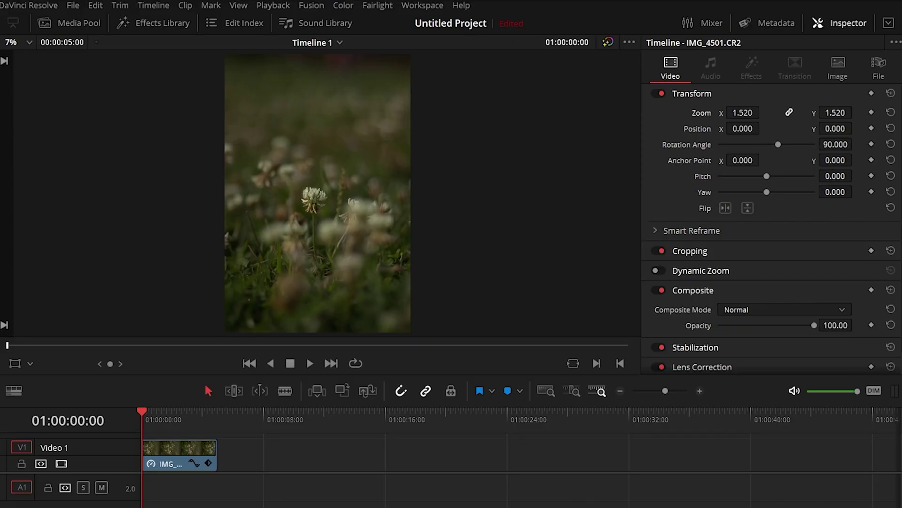
# Switch to DaVinci Resolve and check the custom timeline resolution in the project settings against the upright flower photo.
pyautogui.scroll(5, 331, 226)
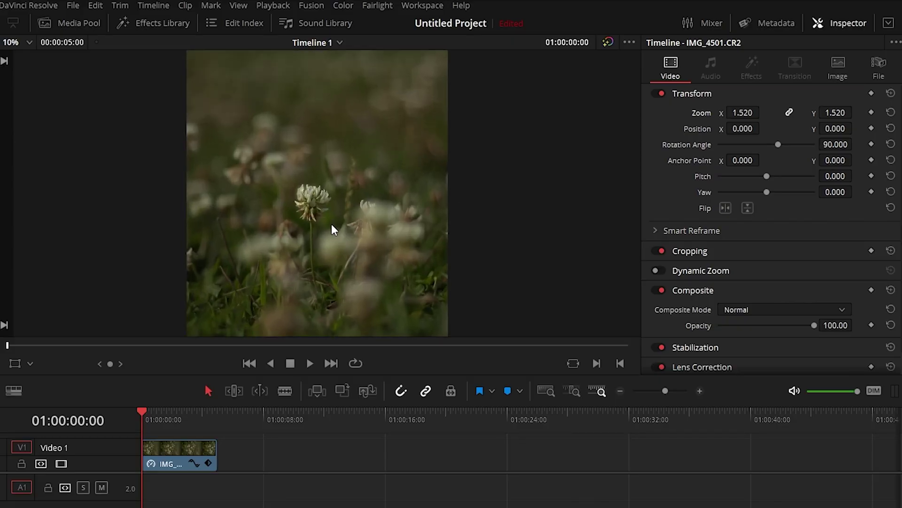
pyautogui.scroll(1, 332, 224)
pyautogui.scroll(-4, 331, 224)
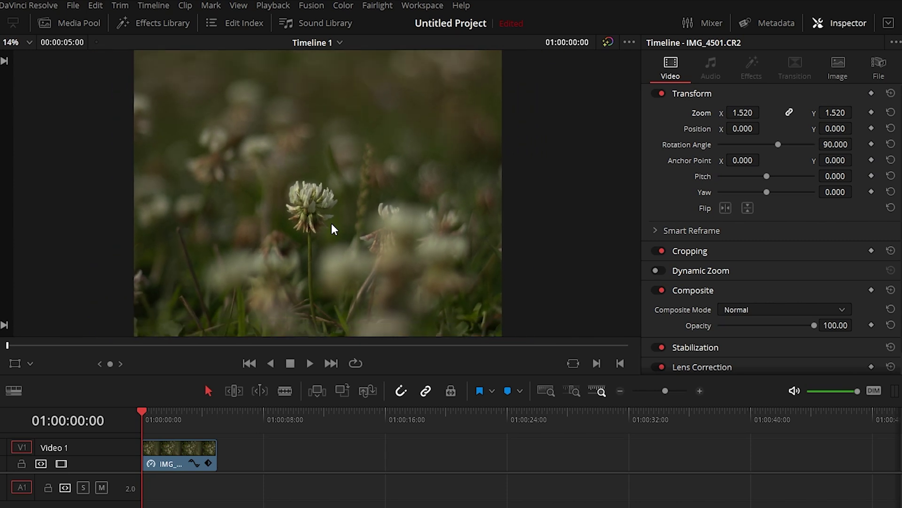
pyautogui.scroll(-2, 331, 225)
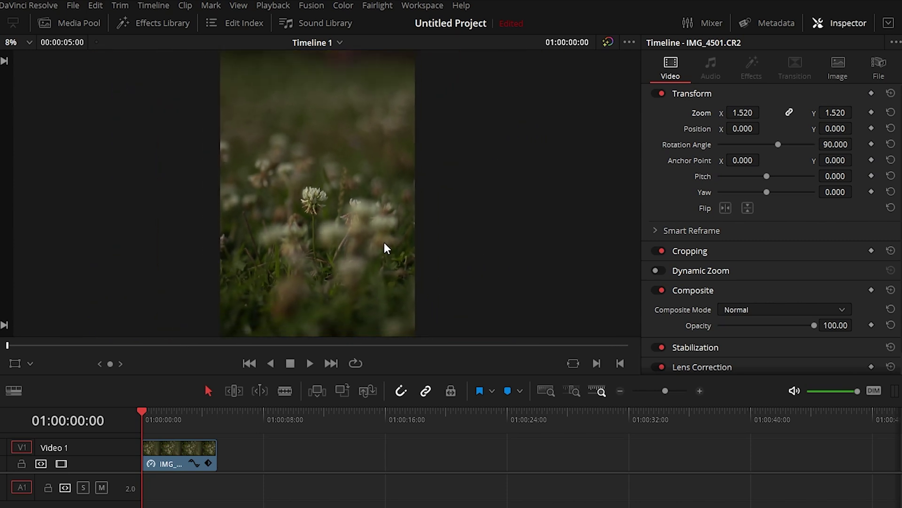
pyautogui.scroll(-1, 354, 247)
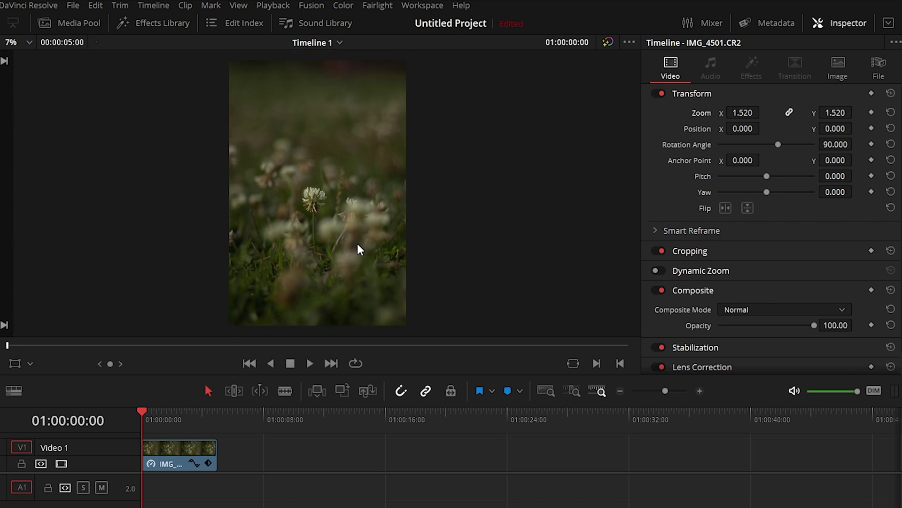
pyautogui.hotkey('shift', '9')
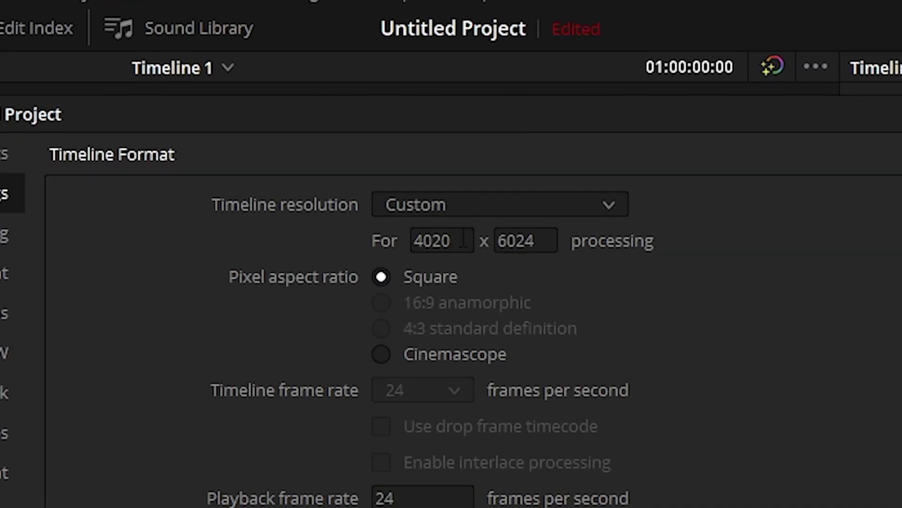
pyautogui.moveTo(464, 240); pyautogui.dragTo(413, 240)
pyautogui.click(591, 280)
pyautogui.doubleClick(543, 239)
pyautogui.click(599, 288)
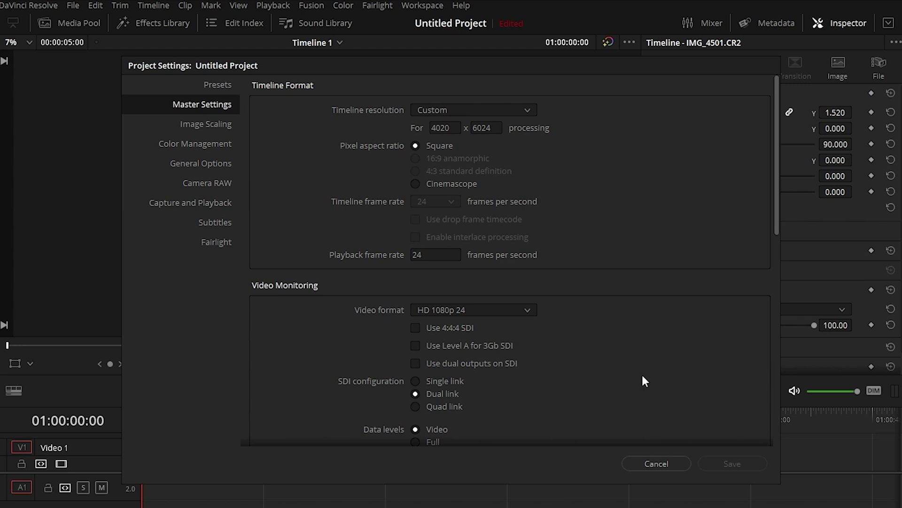
pyautogui.click(678, 464)
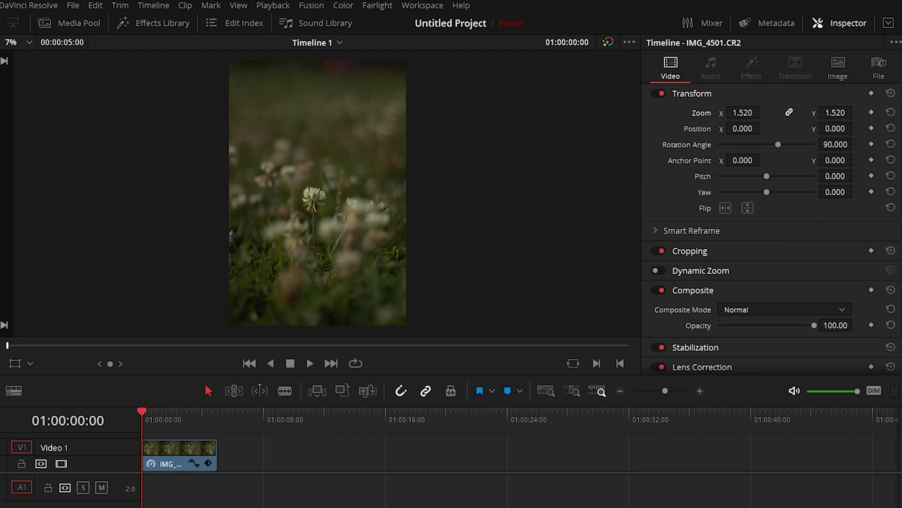
# On the Color page, build a chain of serial nodes and delete node 04.
pyautogui.hotkey('shift', '6')
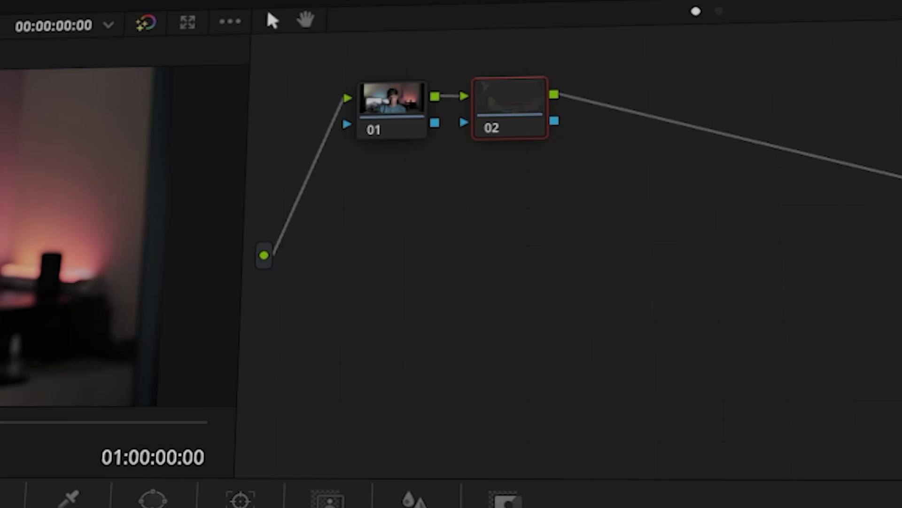
pyautogui.hotkey('alt', 's')
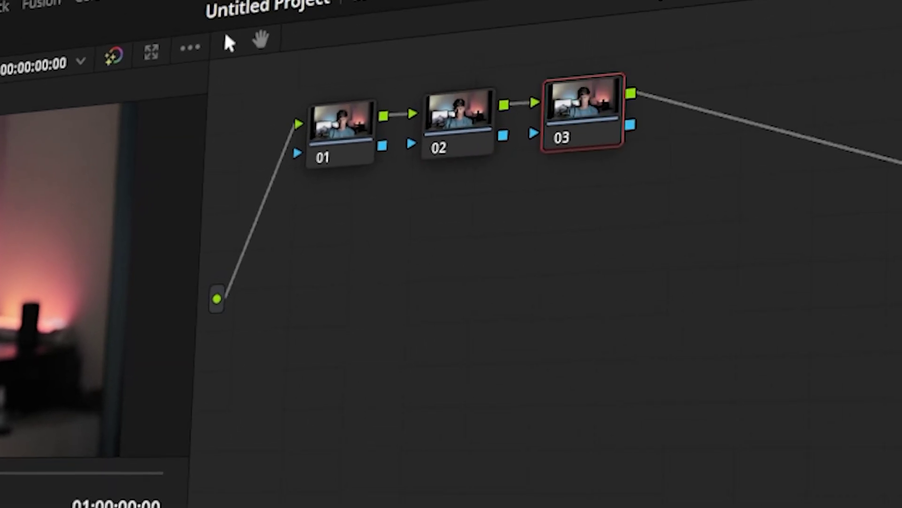
pyautogui.hotkey('alt', 's')
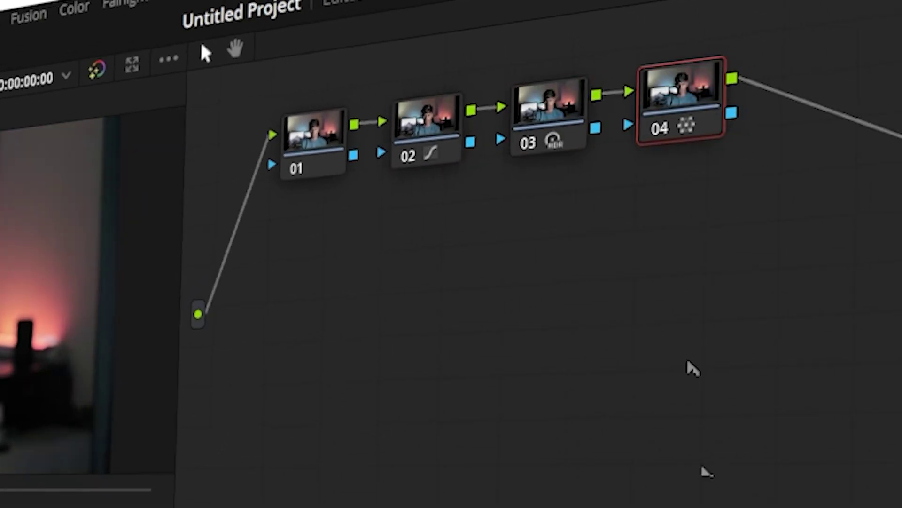
pyautogui.rightClick(677, 105)
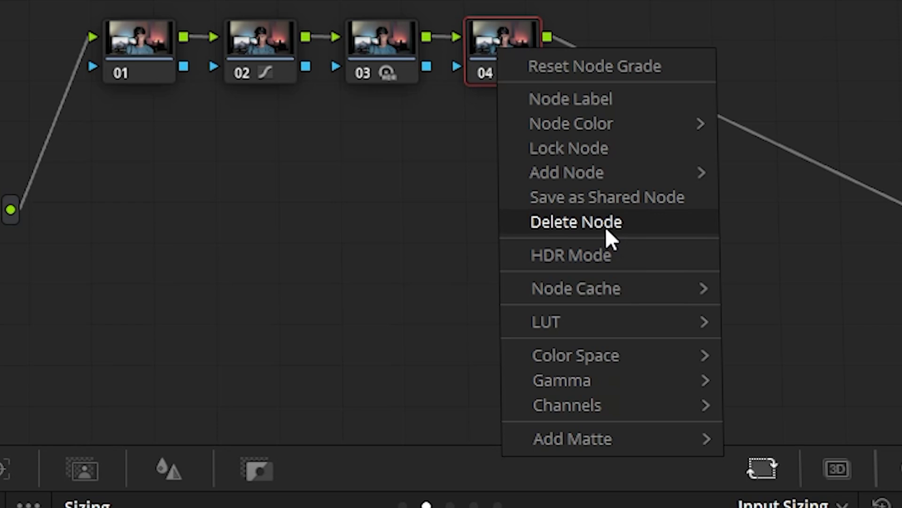
pyautogui.click(606, 237)
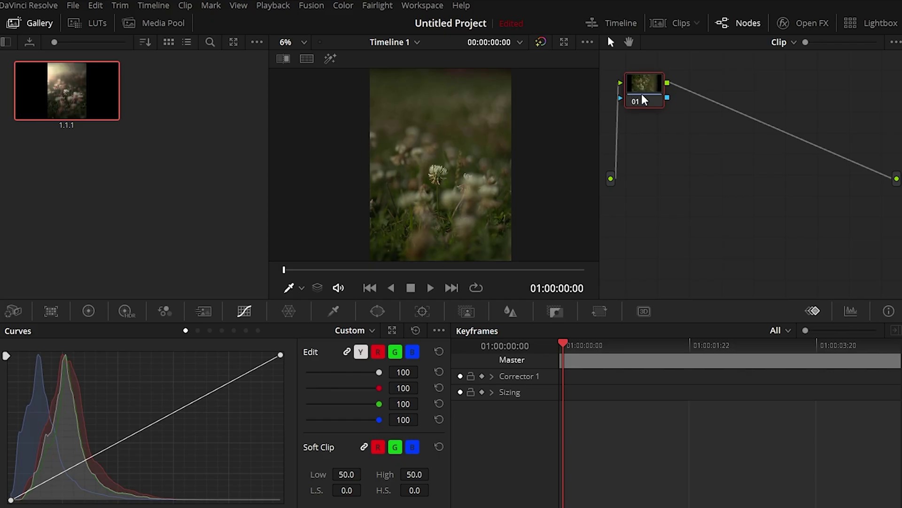
# Add serial node 02 to the flower photo and shape its custom curve with slightly raised blacks, lowered shadows and a midtone point.
pyautogui.hotkey('alt', 's')
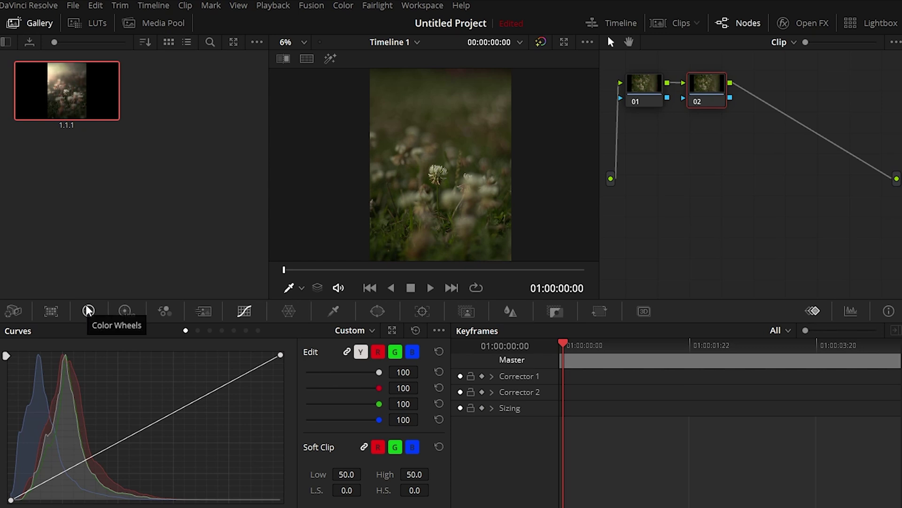
pyautogui.moveTo(10, 499); pyautogui.dragTo(11, 495)
pyautogui.scroll(2, 472, 184)
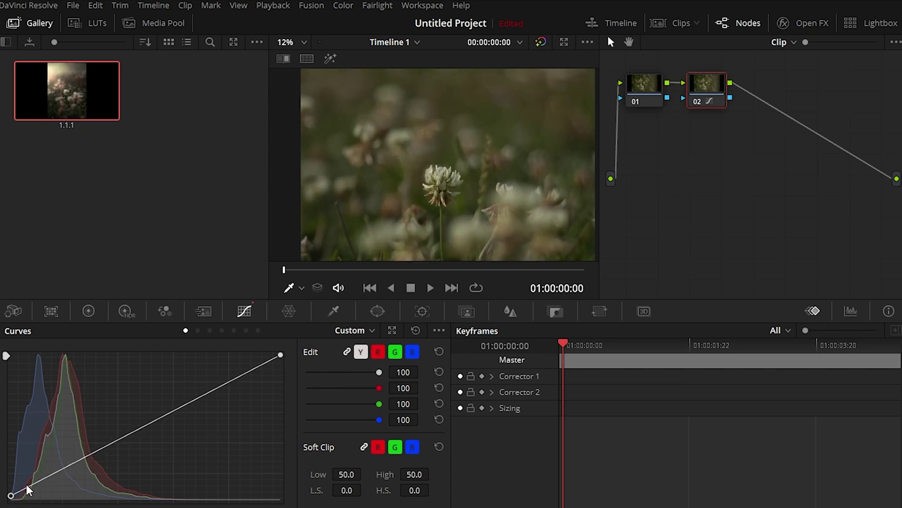
pyautogui.moveTo(63, 469); pyautogui.dragTo(64, 476)
pyautogui.moveTo(143, 433); pyautogui.dragTo(142, 430)
pyautogui.scroll(-2, 409, 153)
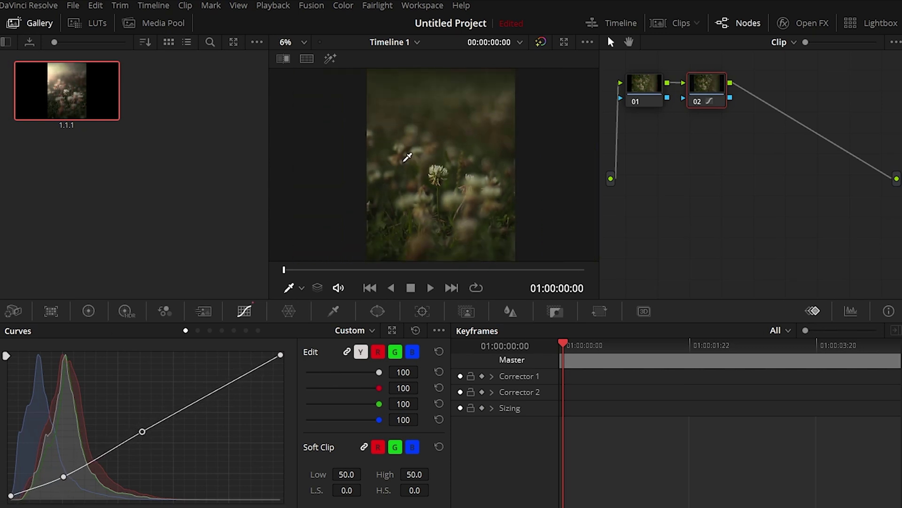
# Add serial node 03 and desaturate the photo's yellow-green tones by pulling them toward the center of the Color Warper.
pyautogui.hotkey('alt', 's')
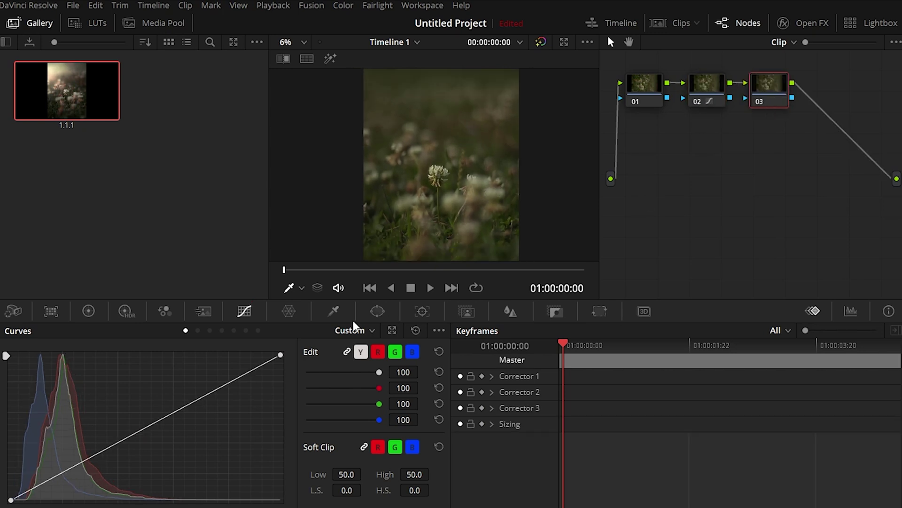
pyautogui.click(288, 311)
pyautogui.scroll(2, 441, 224)
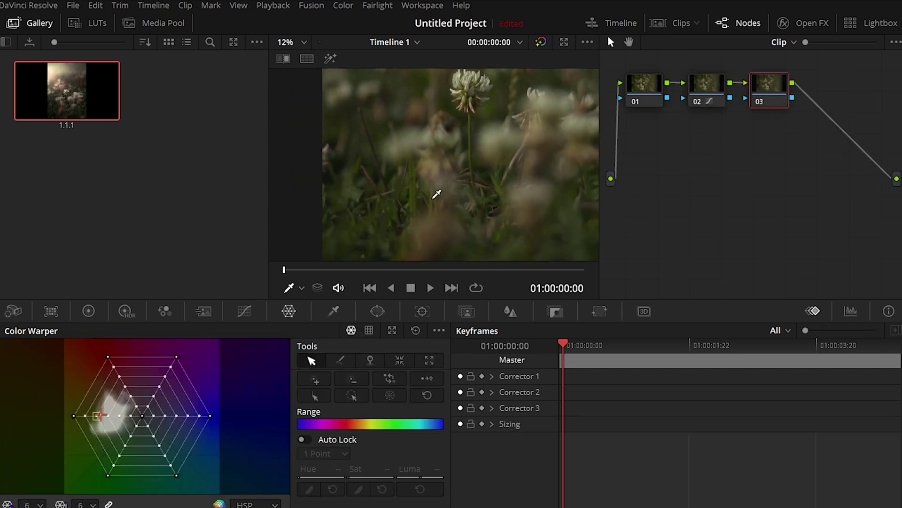
pyautogui.moveTo(437, 193); pyautogui.dragTo(467, 177)
pyautogui.scroll(-2, 468, 177)
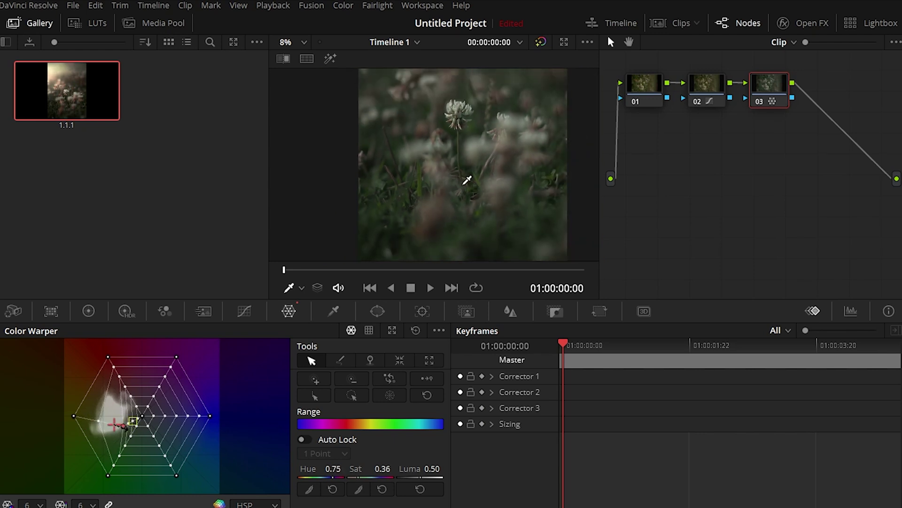
# Refine the grass and flower tones in the Color Warper, setting the red point to Hue 0.01 and Sat 0.84.
pyautogui.scroll(2, 423, 211)
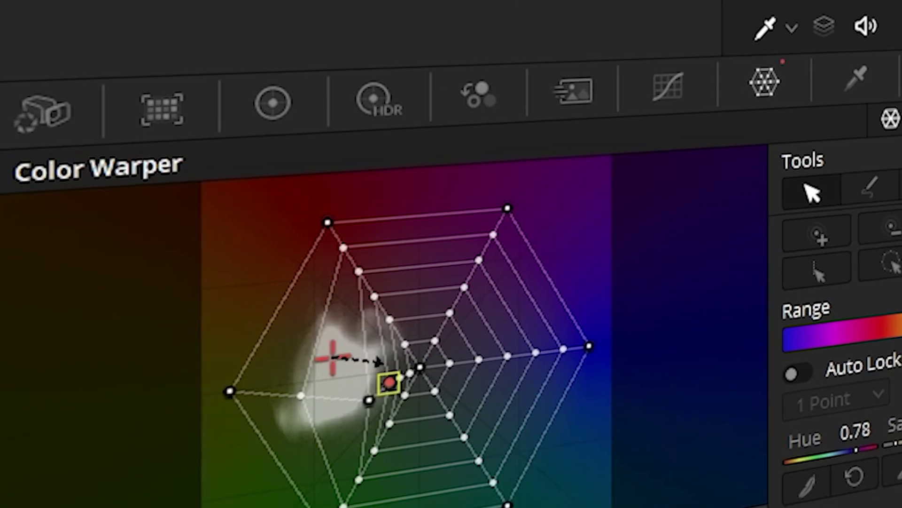
pyautogui.moveTo(379, 361); pyautogui.dragTo(346, 322)
pyautogui.moveTo(332, 282); pyautogui.dragTo(319, 243)
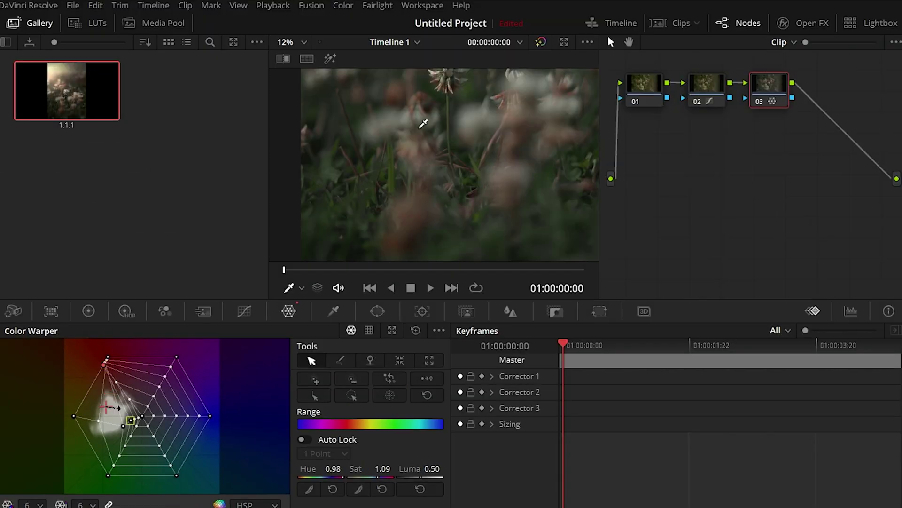
pyautogui.scroll(-6, 419, 127)
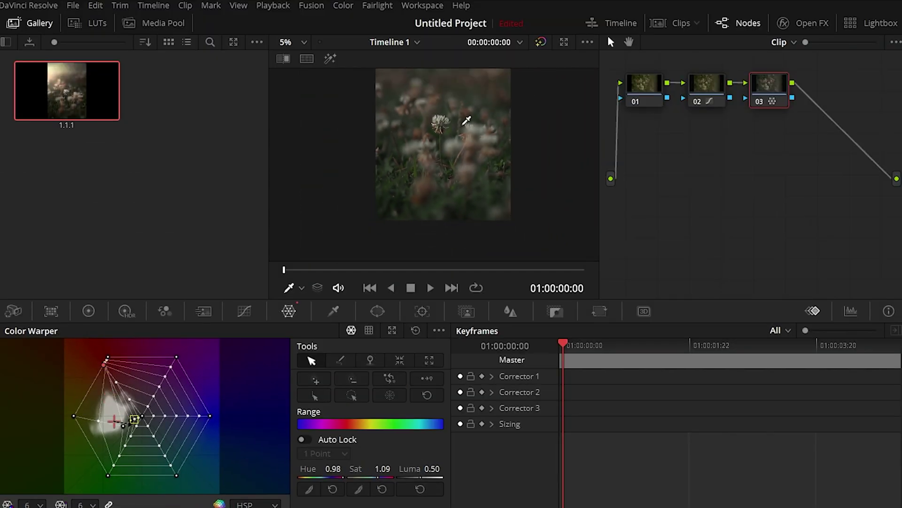
pyautogui.moveTo(462, 126); pyautogui.dragTo(454, 167)
pyautogui.scroll(2, 454, 167)
pyautogui.moveTo(105, 365); pyautogui.dragTo(123, 378)
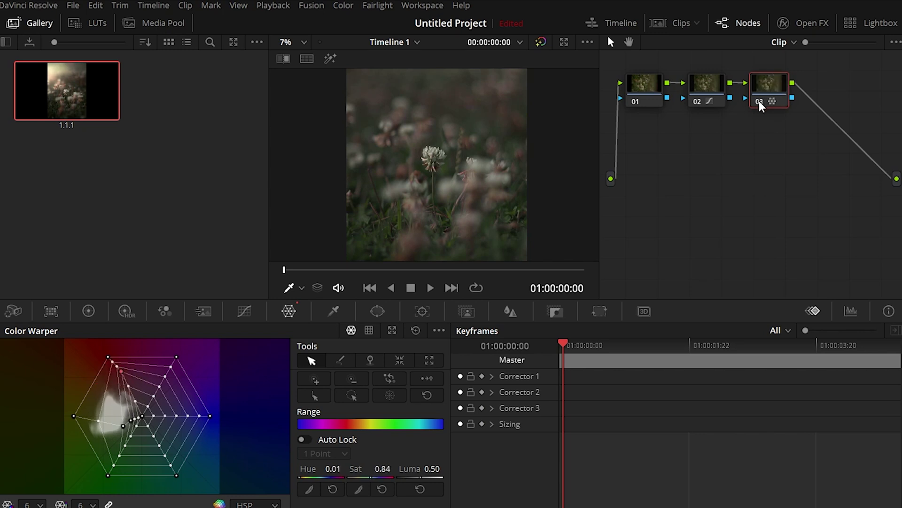
# Add serial node 04 with a circle window stretched into a tall oval around the central flower, with Soft 1 at 28.86.
pyautogui.hotkey('alt', 's')
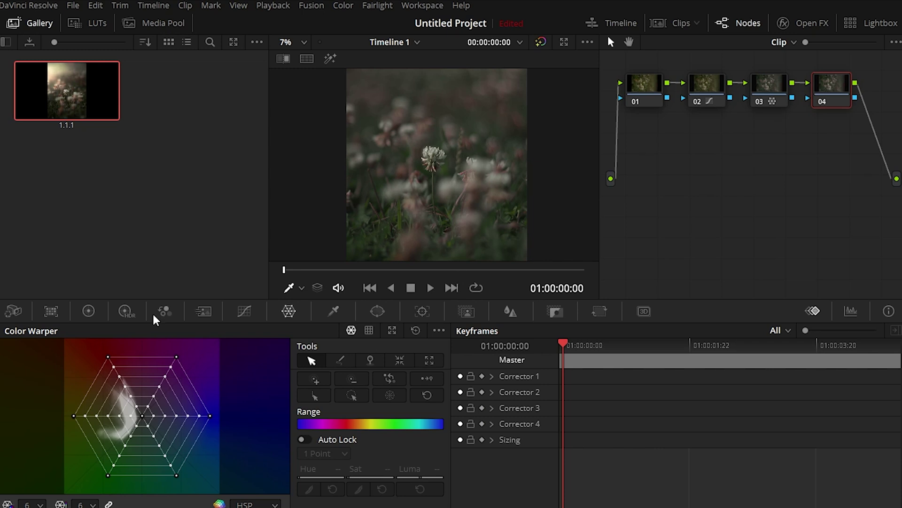
pyautogui.click(378, 311)
pyautogui.click(24, 399)
pyautogui.moveTo(483, 154); pyautogui.dragTo(493, 154)
pyautogui.moveTo(436, 189); pyautogui.dragTo(441, 216)
pyautogui.moveTo(493, 154); pyautogui.dragTo(509, 154)
pyautogui.moveTo(436, 216); pyautogui.dragTo(438, 223)
pyautogui.moveTo(509, 155); pyautogui.dragTo(469, 155)
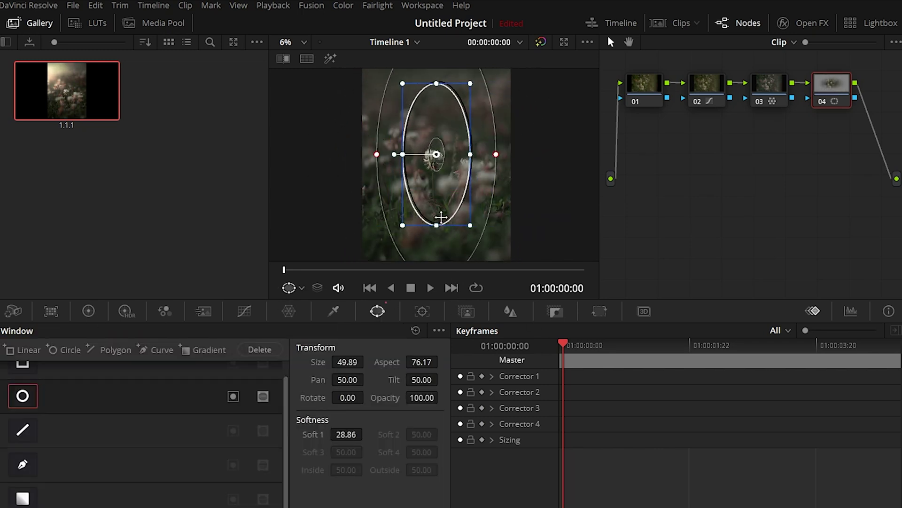
# Reshape node 04's oval window into a small circle centered on the middle flower, with Soft 1 at about 76.
pyautogui.moveTo(437, 225); pyautogui.dragTo(436, 188)
pyautogui.moveTo(436, 154); pyautogui.dragTo(434, 156)
pyautogui.moveTo(495, 160); pyautogui.dragTo(536, 156)
# Lower the Offset in node 04 and invert the circle window so only the area around the flower darkens.
pyautogui.click(89, 311)
pyautogui.moveTo(402, 480); pyautogui.dragTo(360, 480)
pyautogui.click(377, 310)
pyautogui.click(233, 395)
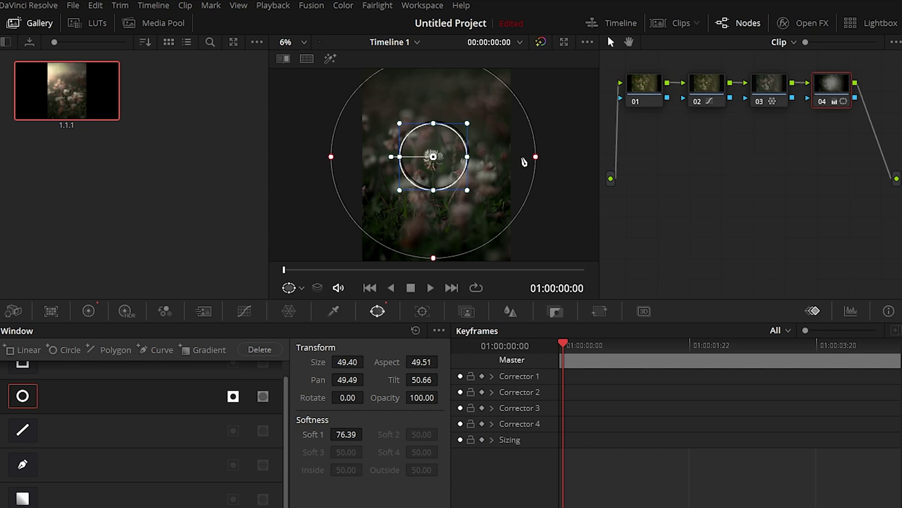
# Set the circle window's Soft 1 to 100 and lower node 04's Offset to 13.55 on all channels.
pyautogui.moveTo(535, 157); pyautogui.dragTo(501, 157)
pyautogui.moveTo(344, 434)
pyautogui.mouseDown()
pyautogui.moveTo(371, 433)
pyautogui.moveTo(332, 432)
pyautogui.mouseUp()
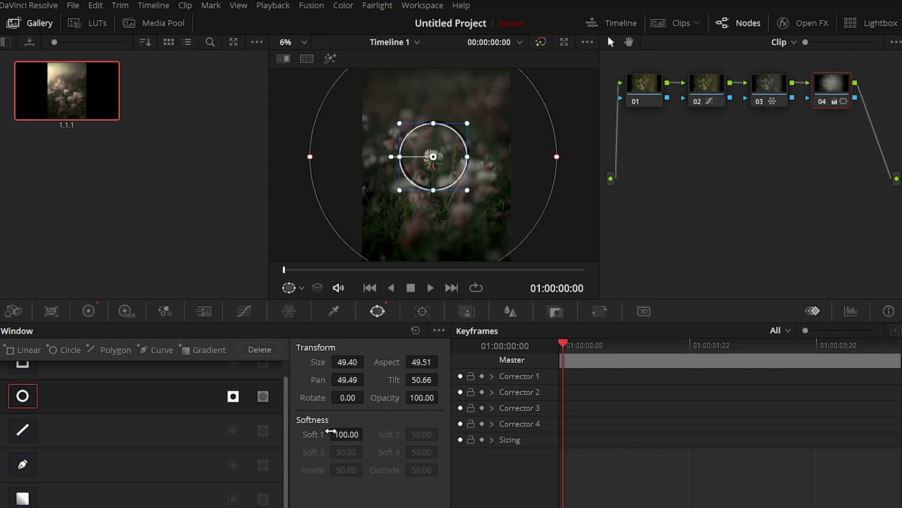
pyautogui.click(94, 311)
pyautogui.moveTo(402, 480); pyautogui.dragTo(352, 482)
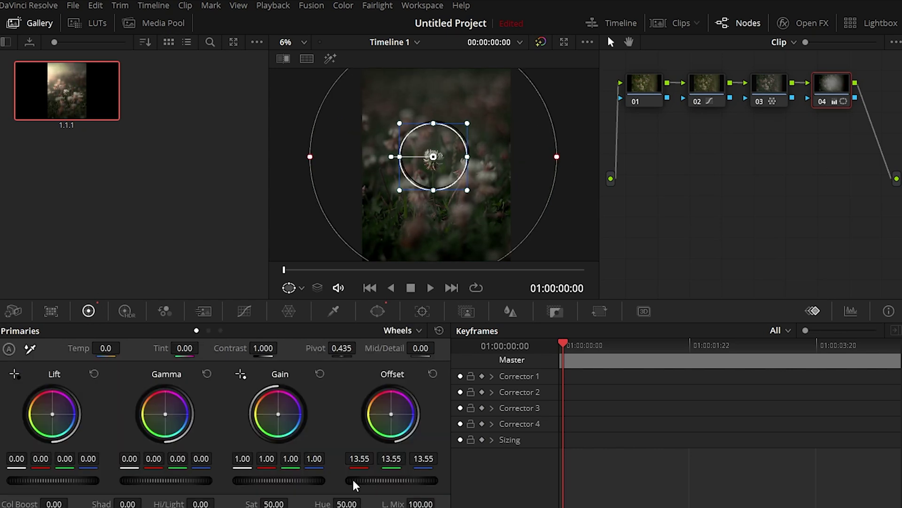
# Add serial node 05 and fine-tune its primaries with slightly raised Lift, raised Gain and slightly lowered Gamma.
pyautogui.hotkey('alt', 's')
pyautogui.click(244, 311)
pyautogui.click(89, 311)
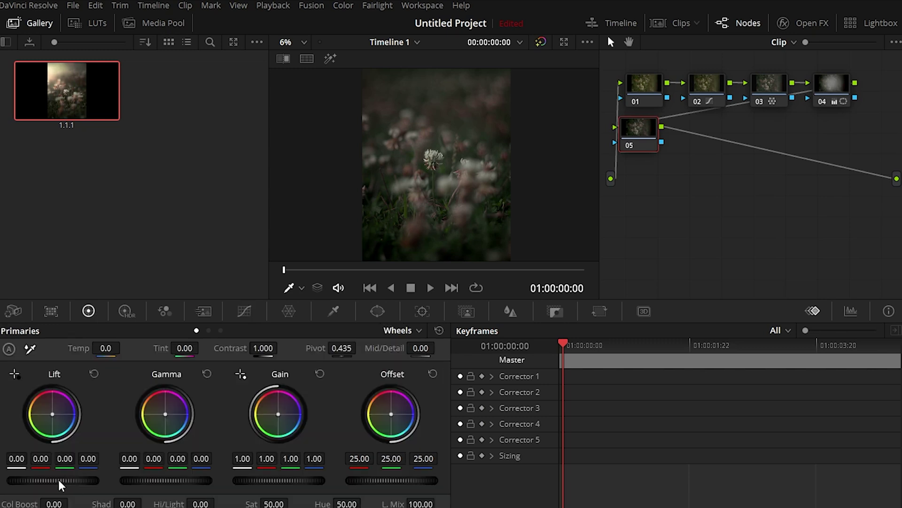
pyautogui.moveTo(62, 480); pyautogui.dragTo(66, 484)
pyautogui.scroll(3, 489, 214)
pyautogui.moveTo(268, 480); pyautogui.dragTo(287, 480)
pyautogui.moveTo(166, 480); pyautogui.dragTo(158, 480)
pyautogui.scroll(-4, 432, 216)
# Add serial node 06 with a circle window tightly around the central flower, about 22.87 in size with Soft 1 at 37.69.
pyautogui.hotkey('alt', 's')
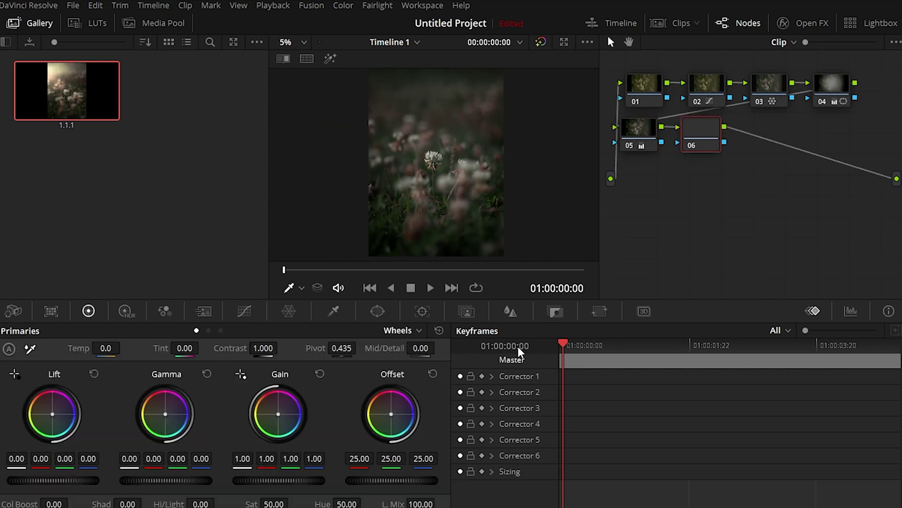
pyautogui.scroll(8, 430, 217)
pyautogui.click(378, 310)
pyautogui.scroll(-4, 447, 161)
pyautogui.click(23, 396)
pyautogui.scroll(-2, 503, 167)
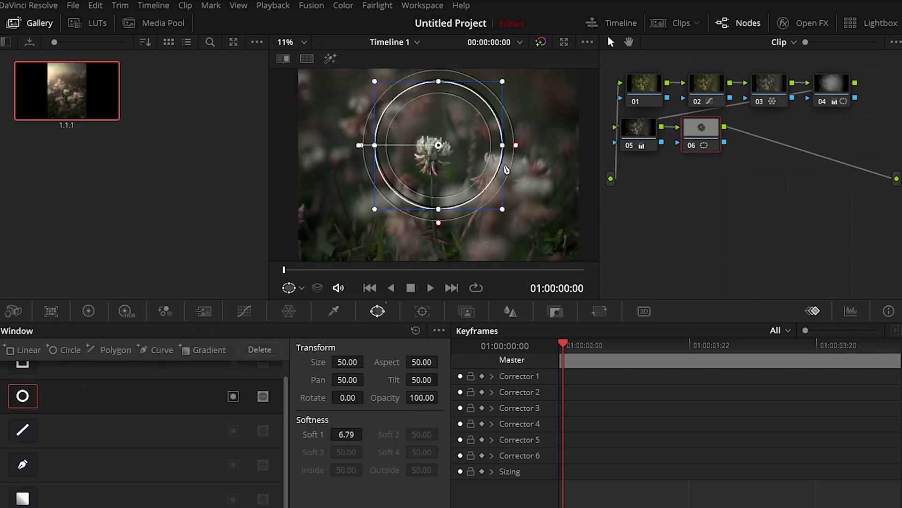
pyautogui.moveTo(501, 145); pyautogui.dragTo(468, 146)
pyautogui.moveTo(442, 81); pyautogui.dragTo(440, 116)
pyautogui.moveTo(438, 145); pyautogui.dragTo(431, 155)
pyautogui.moveTo(467, 155); pyautogui.dragTo(490, 156)
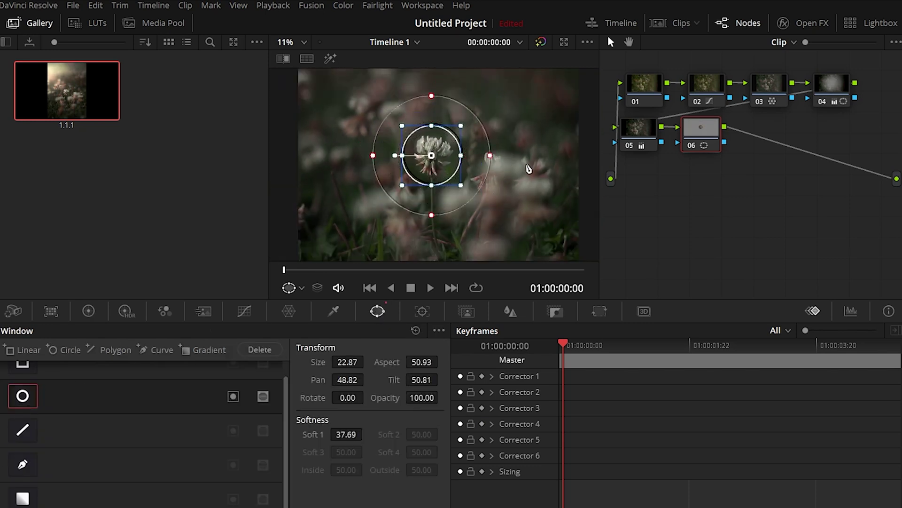
# Set node 06's Mid/Detail to 100 to sharpen the flower inside the window.
pyautogui.click(89, 311)
pyautogui.scroll(3, 423, 169)
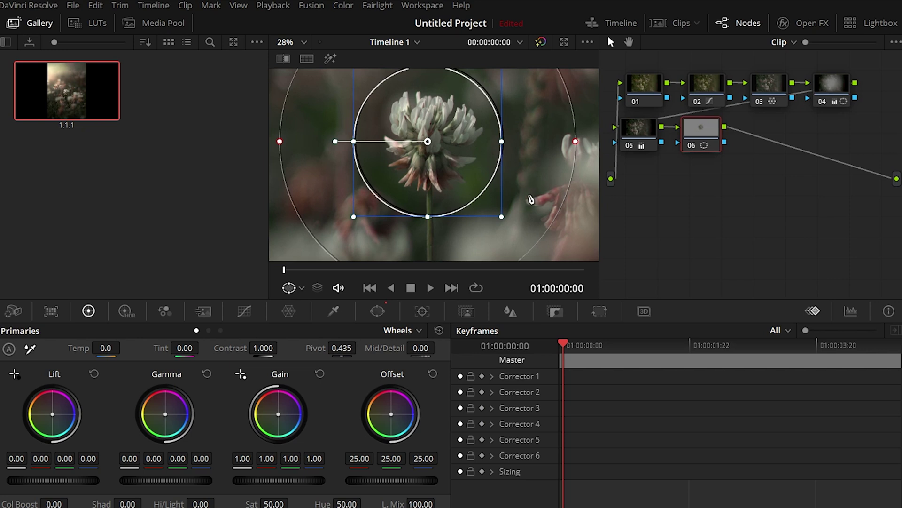
pyautogui.scroll(1, 517, 197)
pyautogui.moveTo(428, 347); pyautogui.dragTo(439, 347)
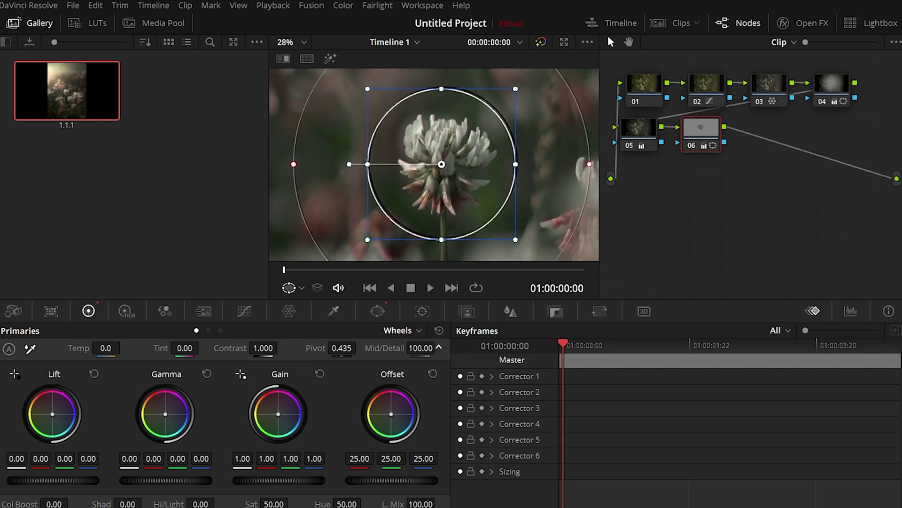
# Add serial node 07 and compare the photo with and without the grade.
pyautogui.hotkey('alt', 's')
pyautogui.scroll(-4, 400, 188)
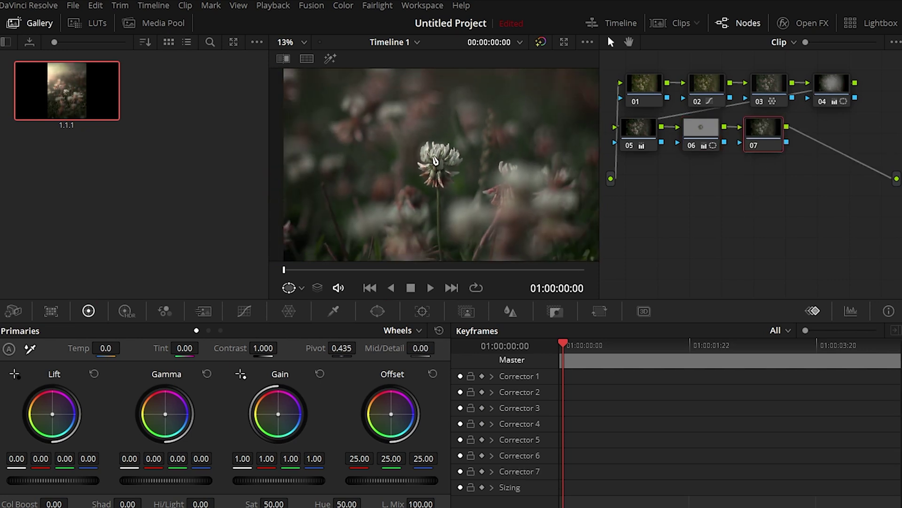
pyautogui.click(541, 42)
pyautogui.click(540, 43)
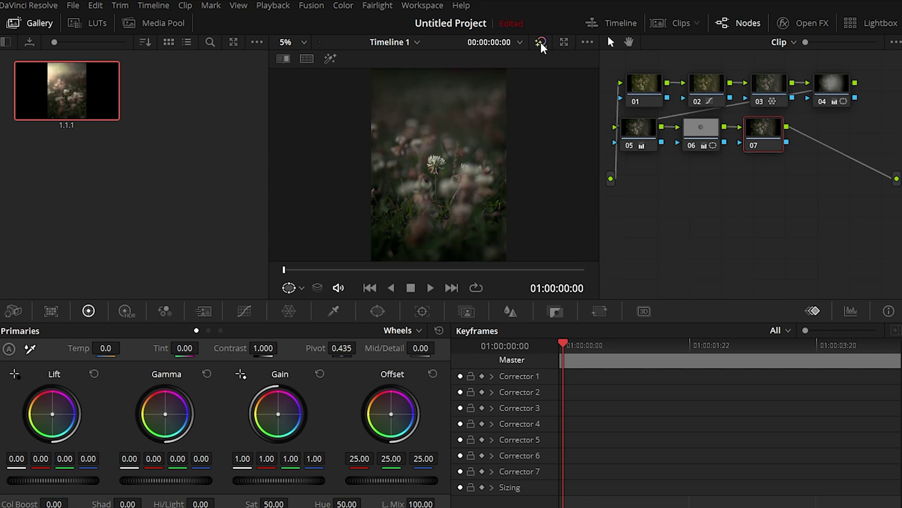
pyautogui.click(541, 43)
pyautogui.click(540, 42)
pyautogui.scroll(1, 441, 201)
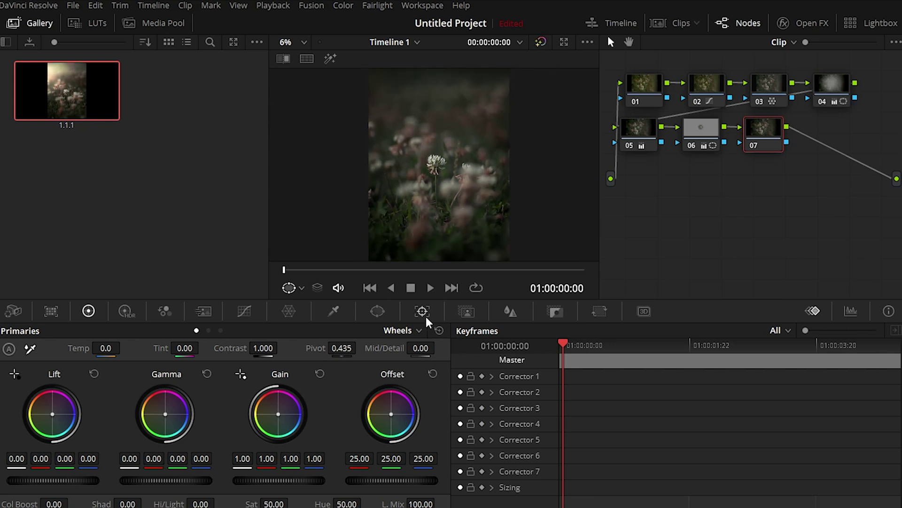
# Apply the Glow effect to node 07 and lower its Shine Threshold for a subtle glow.
pyautogui.click(798, 27)
pyautogui.moveTo(710, 123); pyautogui.dragTo(568, 135)
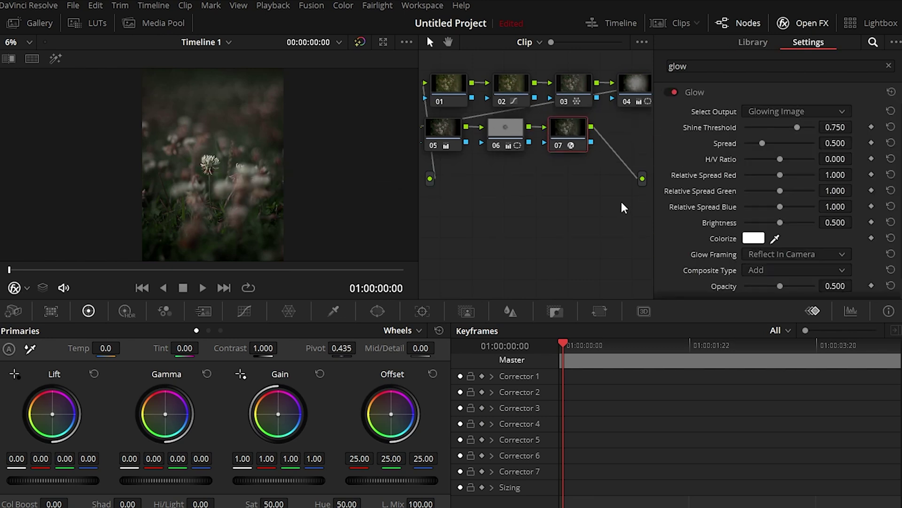
pyautogui.moveTo(797, 127); pyautogui.dragTo(772, 147)
pyautogui.moveTo(772, 128); pyautogui.dragTo(769, 131)
pyautogui.moveTo(796, 229); pyautogui.dragTo(799, 229)
pyautogui.moveTo(772, 133); pyautogui.dragTo(772, 129)
pyautogui.click(812, 23)
pyautogui.scroll(-2, 210, 125)
pyautogui.scroll(1, 205, 174)
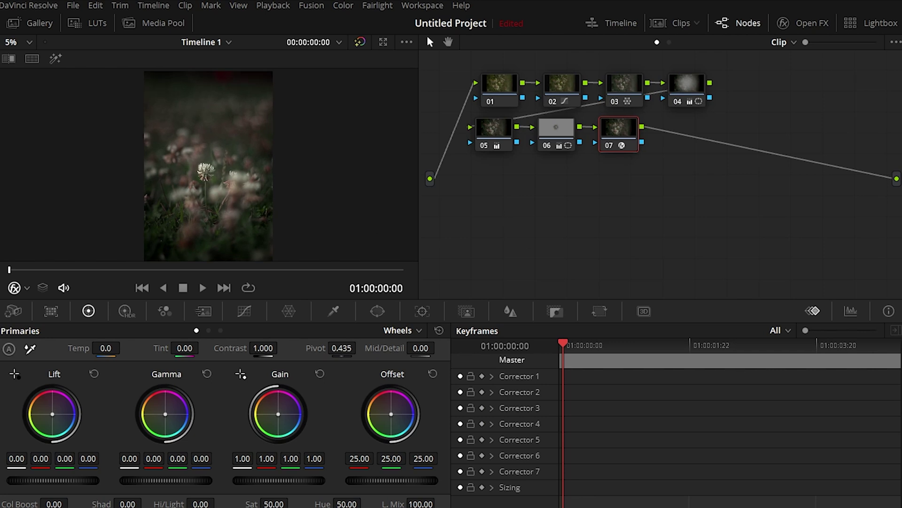
# Change the project's custom timeline resolution to 4020 x 5020 and save the settings.
pyautogui.hotkey('shift', '9')
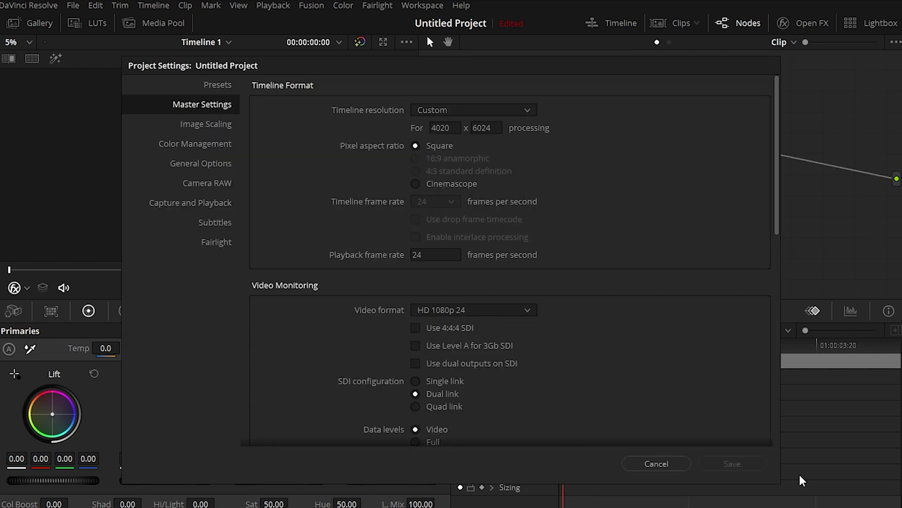
pyautogui.moveTo(443, 74); pyautogui.dragTo(585, 83)
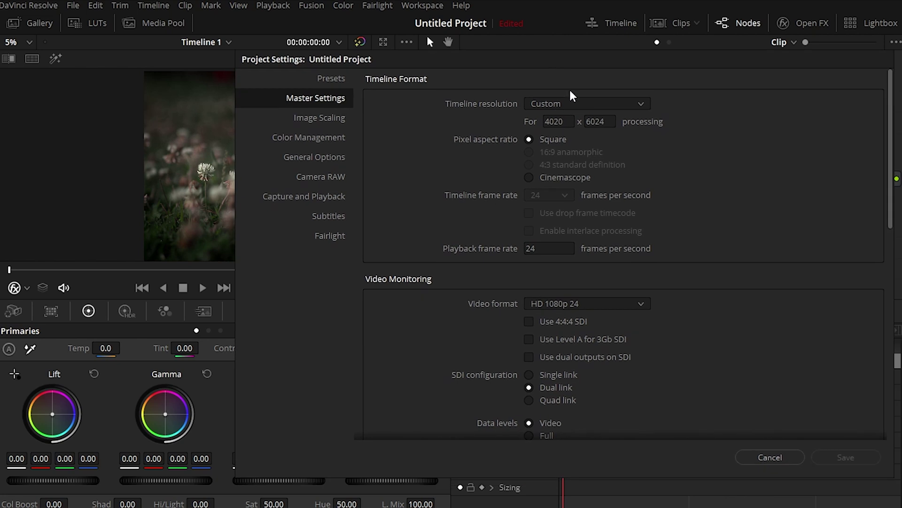
pyautogui.click(602, 121)
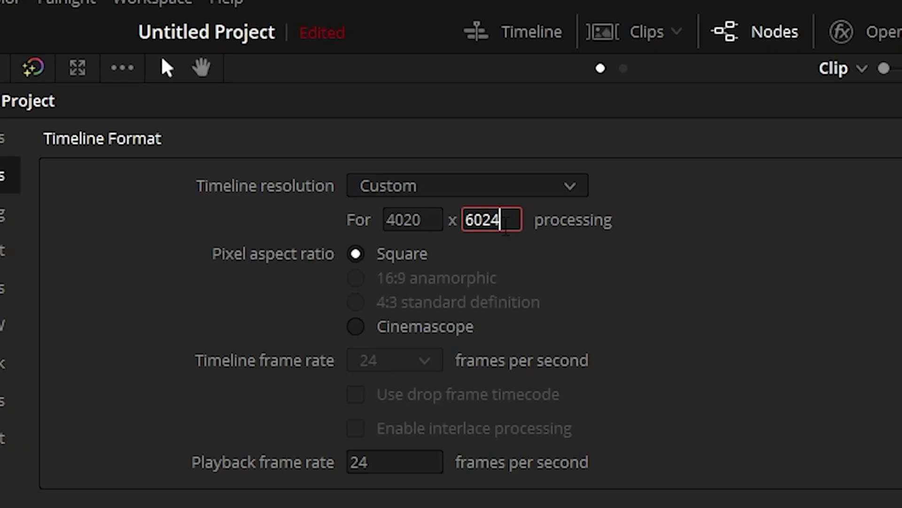
pyautogui.press('BackSpace')
pyautogui.press('BackSpace')
pyautogui.press('BackSpace')
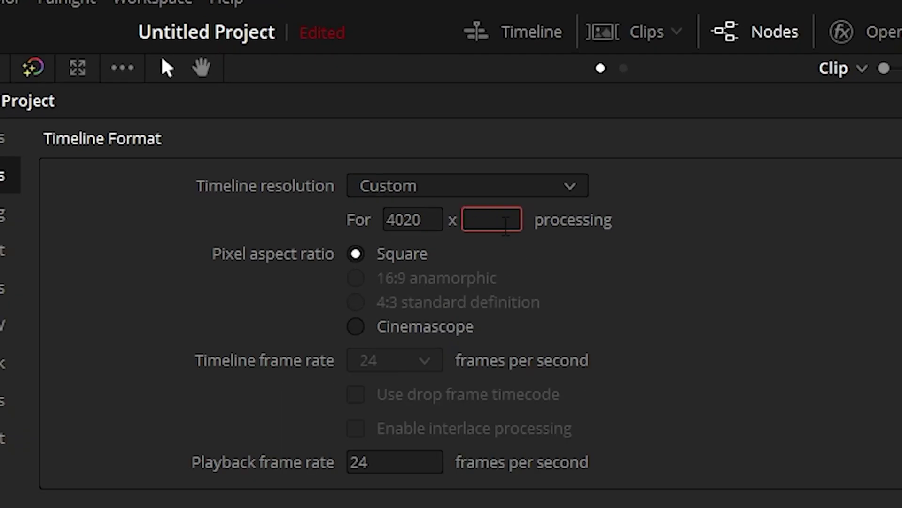
pyautogui.write('5020')
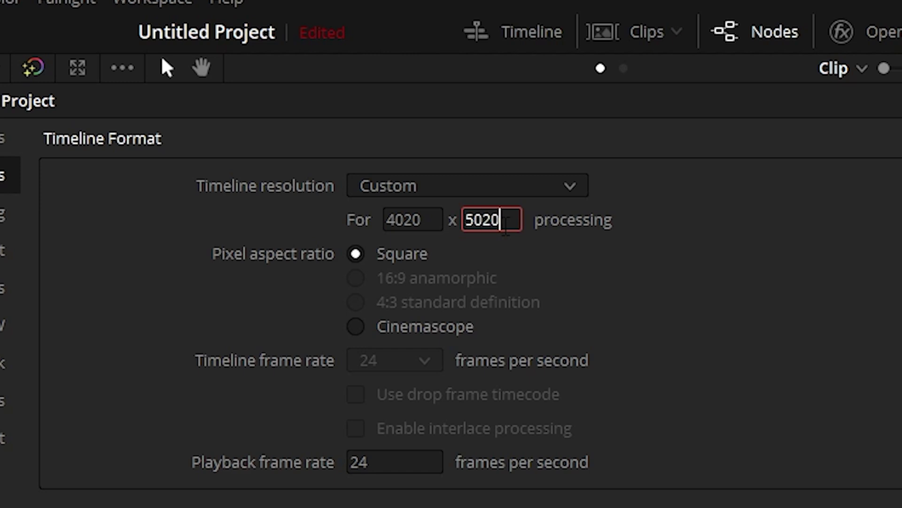
pyautogui.click(846, 459)
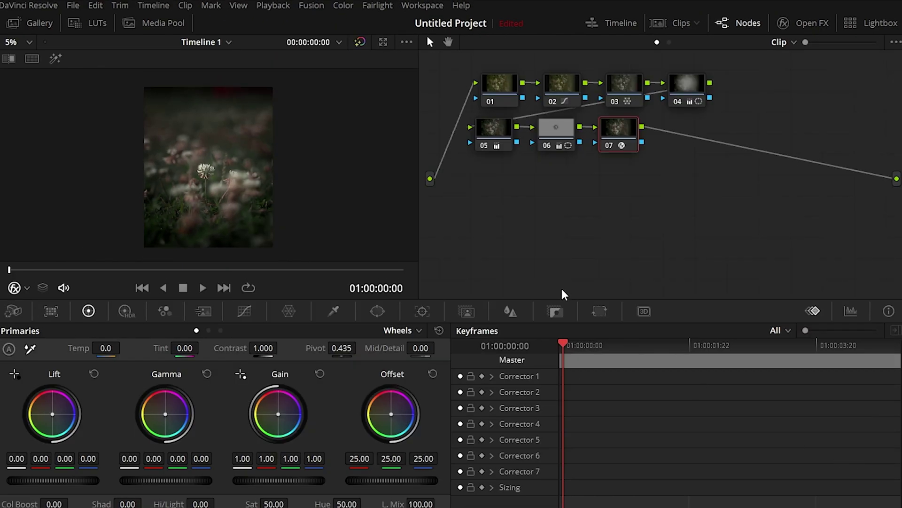
# Reframe the flower photo on the Edit page by setting its Position to X 35 and Y 197.
pyautogui.hotkey('shift', '4')
pyautogui.moveTo(737, 130); pyautogui.dragTo(769, 128)
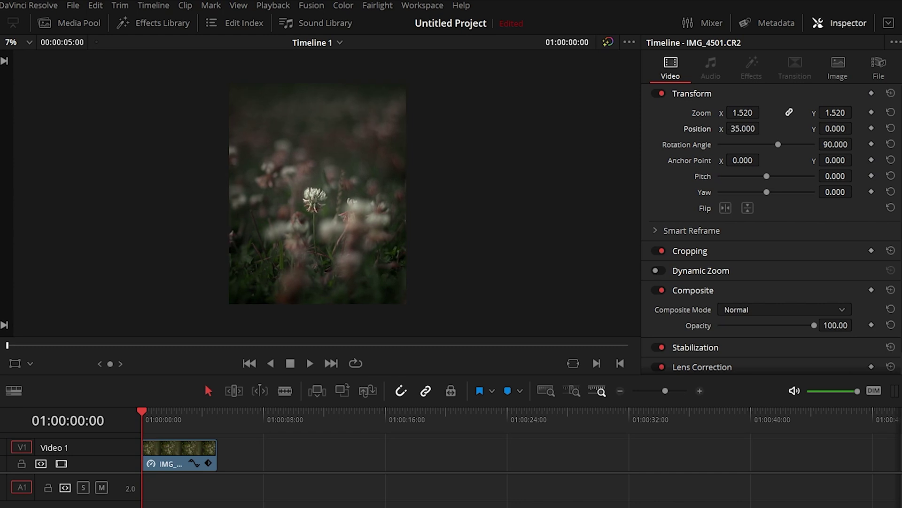
pyautogui.moveTo(836, 128); pyautogui.dragTo(893, 128)
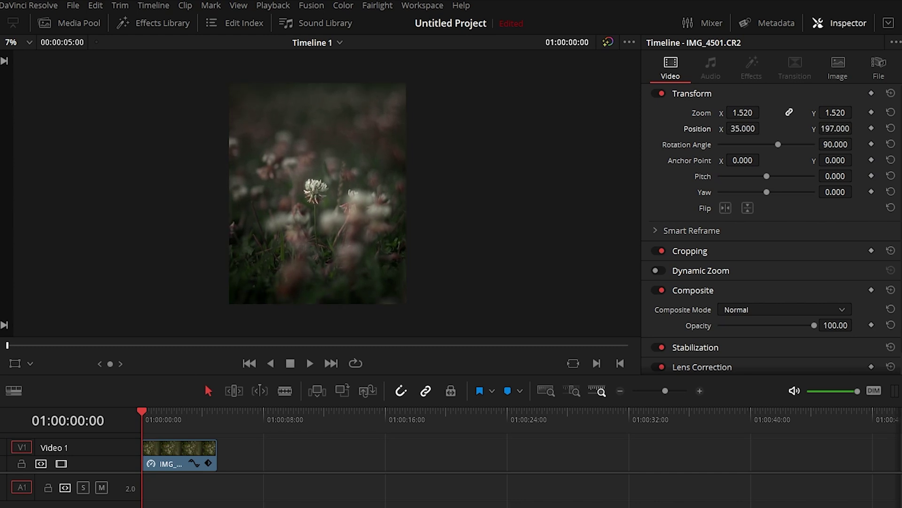
# Return to the Color page, grab a still of the graded flower photo and show the still gallery.
pyautogui.hotkey('shift', '6')
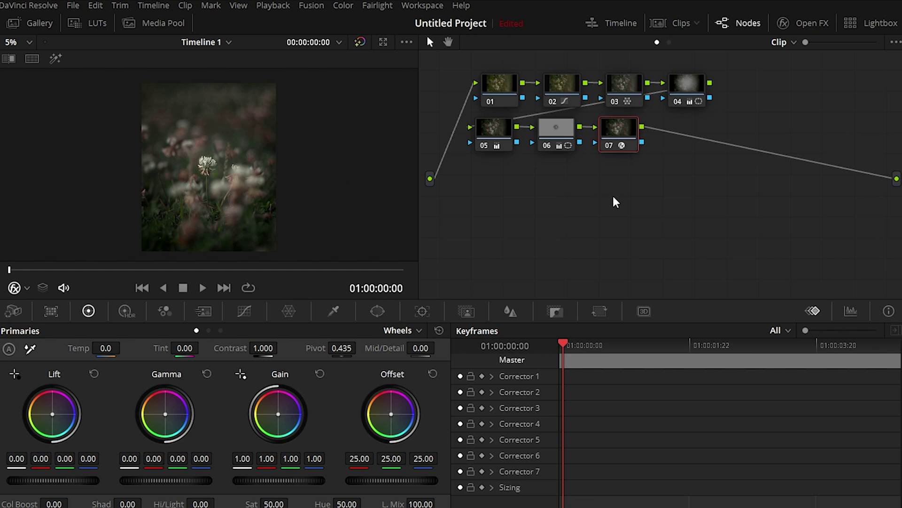
pyautogui.rightClick(290, 149)
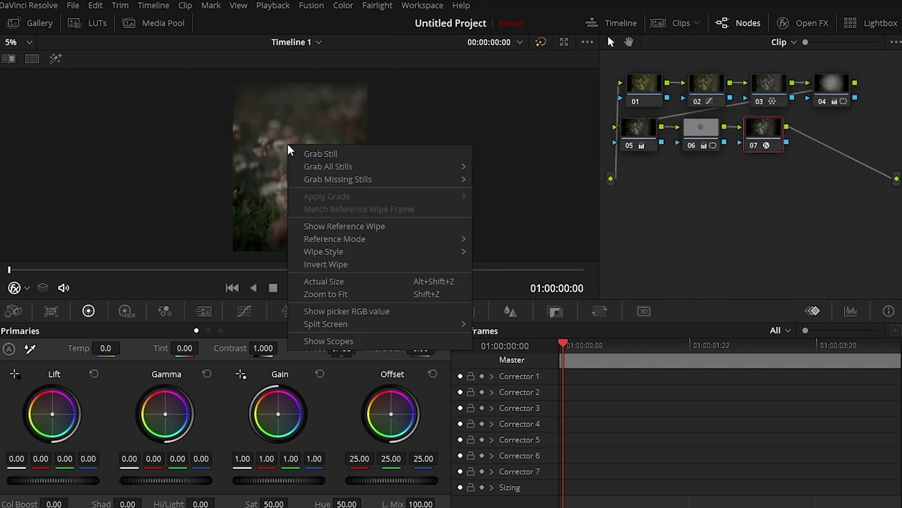
pyautogui.click(332, 158)
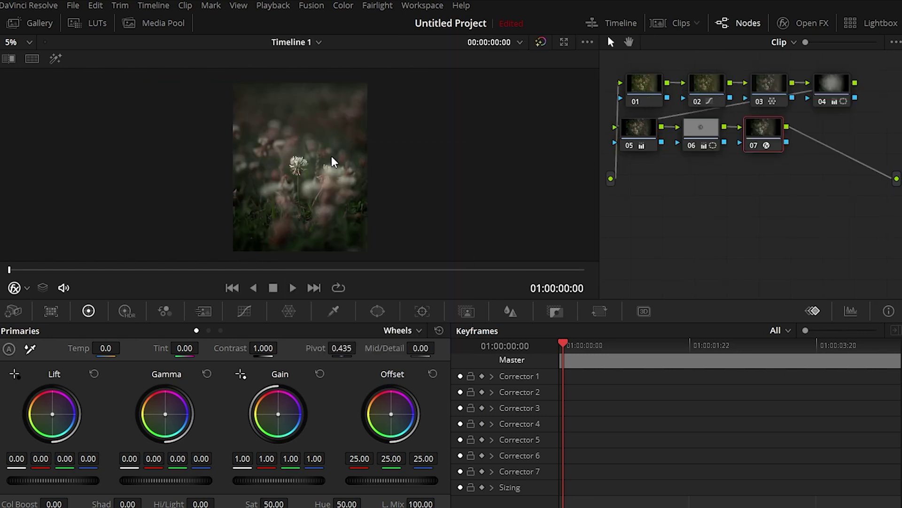
pyautogui.click(28, 29)
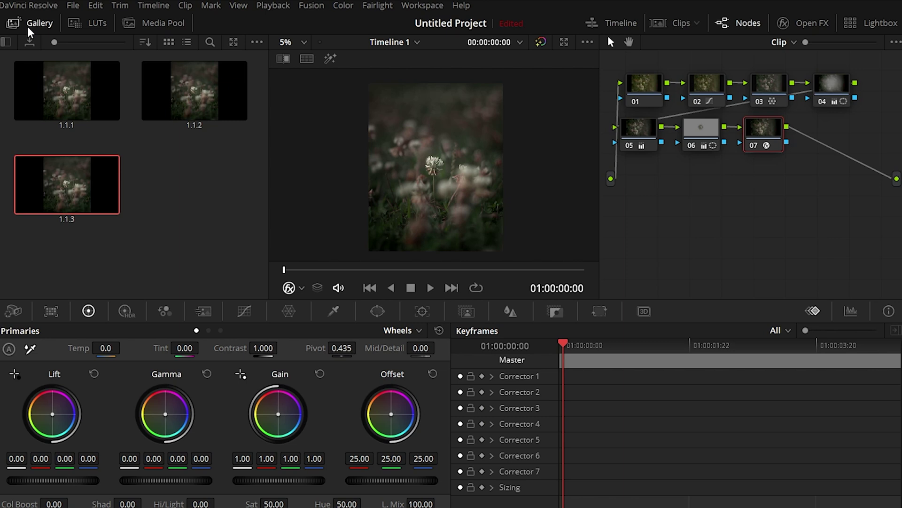
# Export still 1.1.3 with the display LUT to the Photos to edit folder as the TIFF file Untitled.tif.
pyautogui.rightClick(71, 179)
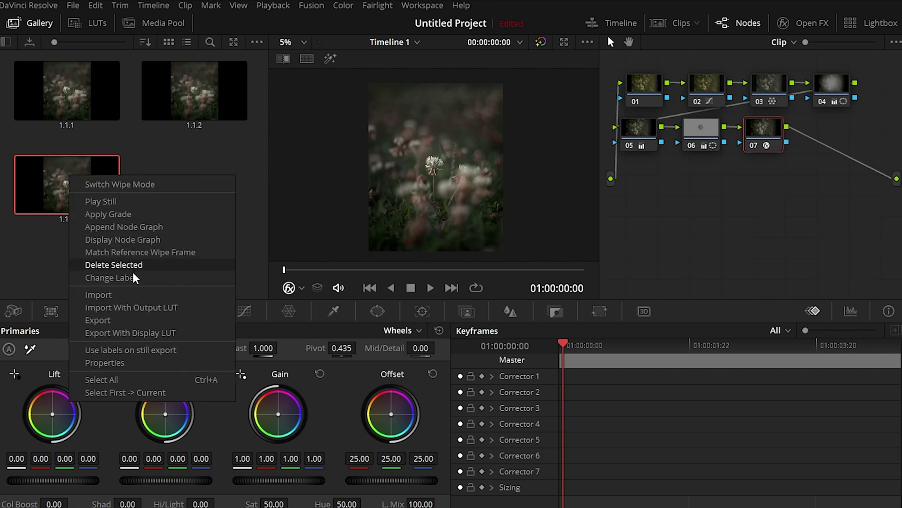
pyautogui.click(134, 334)
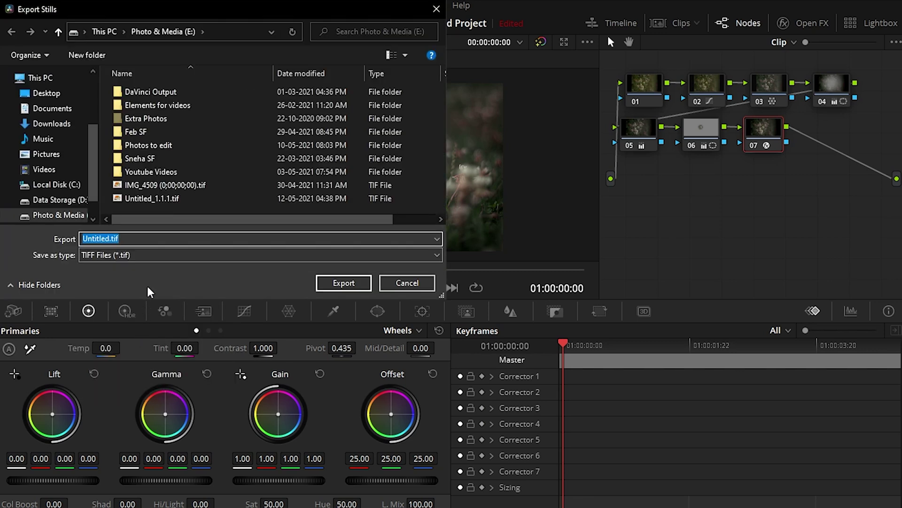
pyautogui.doubleClick(165, 146)
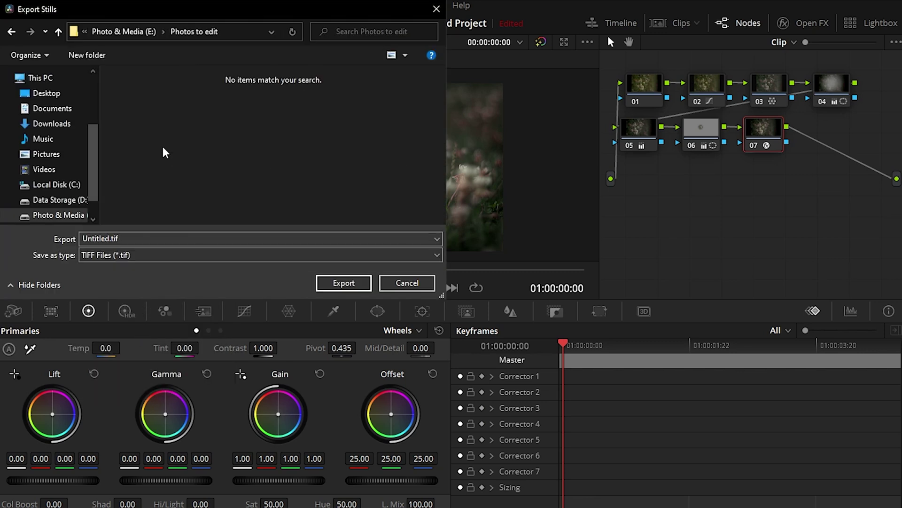
pyautogui.click(112, 239)
pyautogui.click(125, 256)
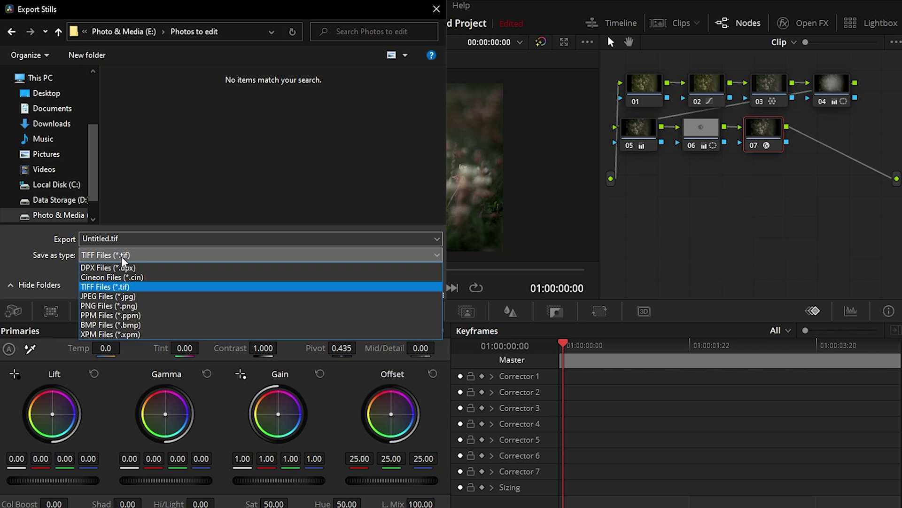
pyautogui.click(111, 287)
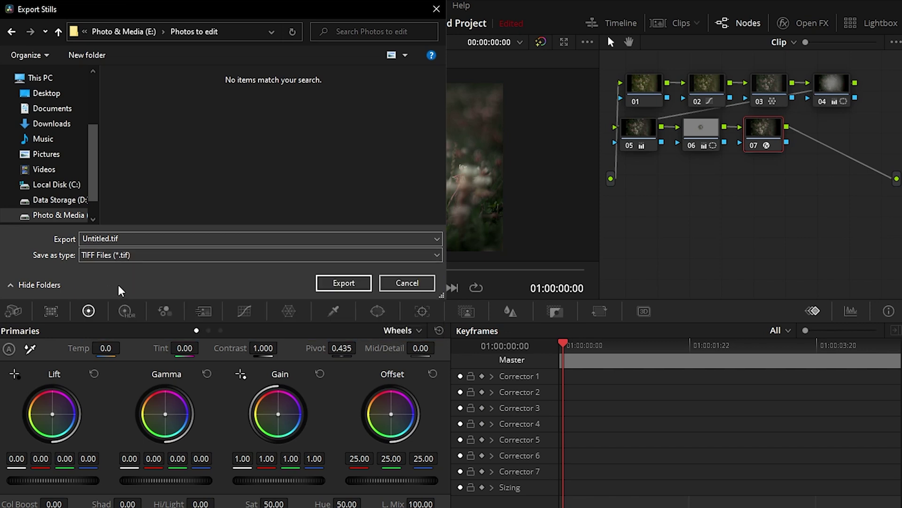
pyautogui.click(335, 283)
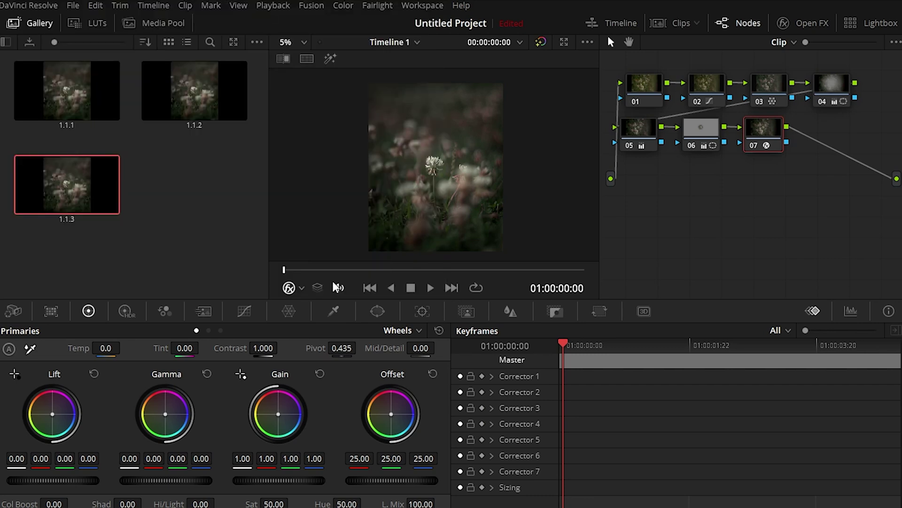